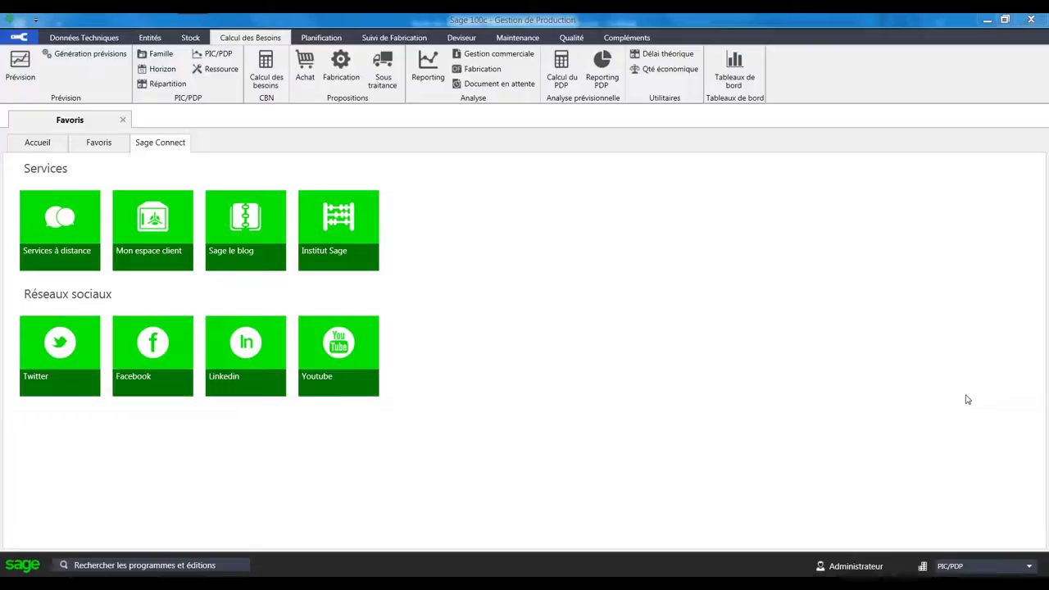
Step: Review the articles associated with the Crayon BIC family in the PDP article families
click(162, 55)
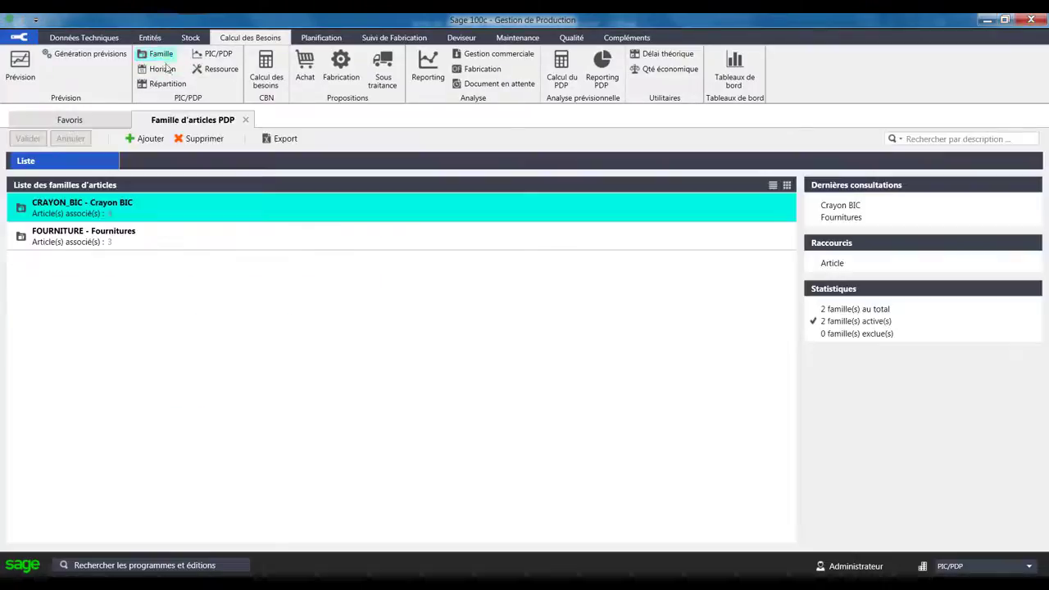
double_click(181, 212)
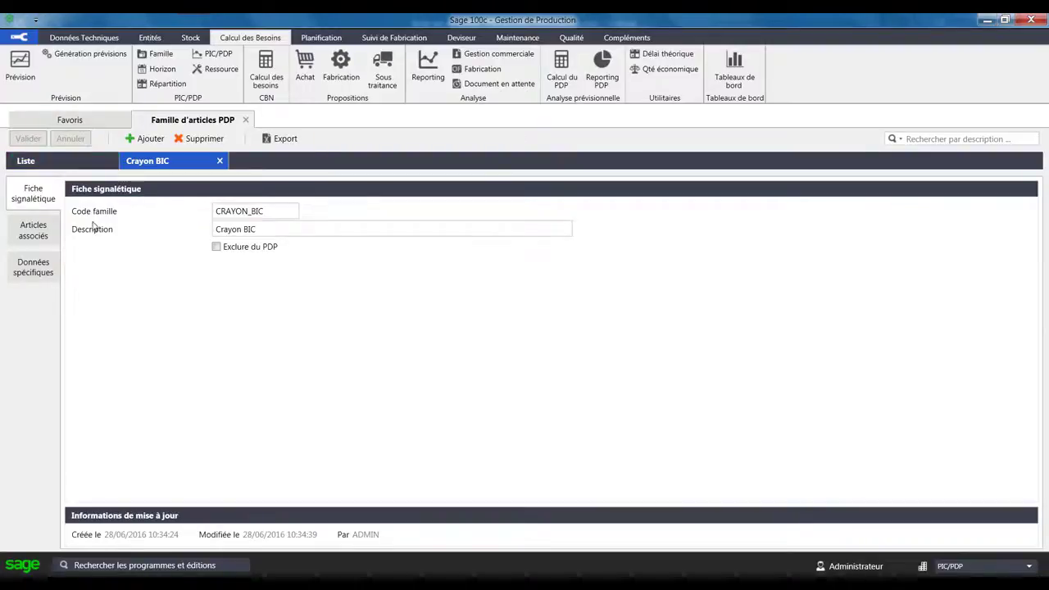
click(33, 230)
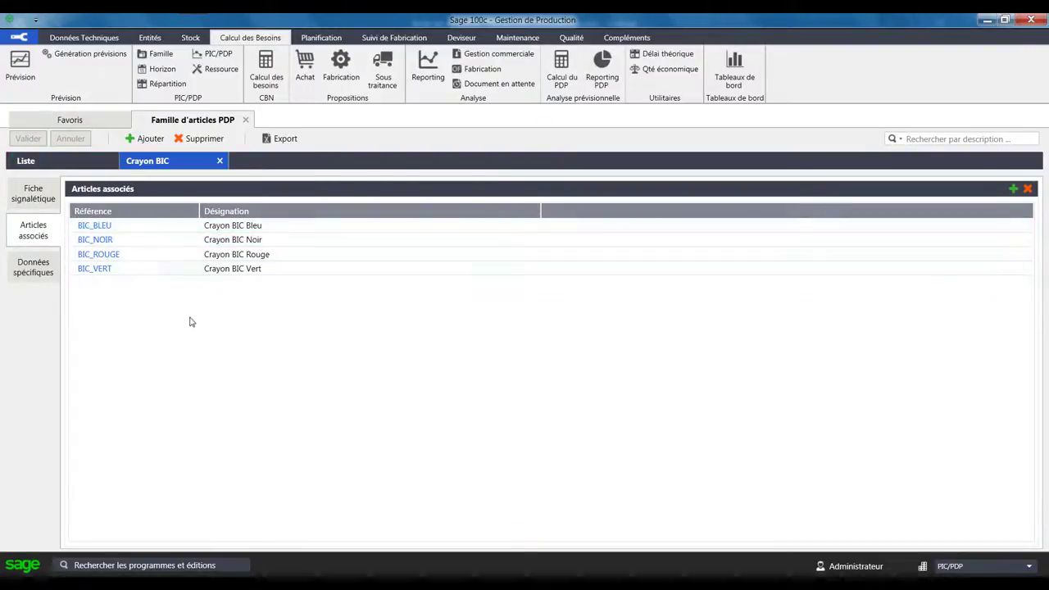
click(219, 161)
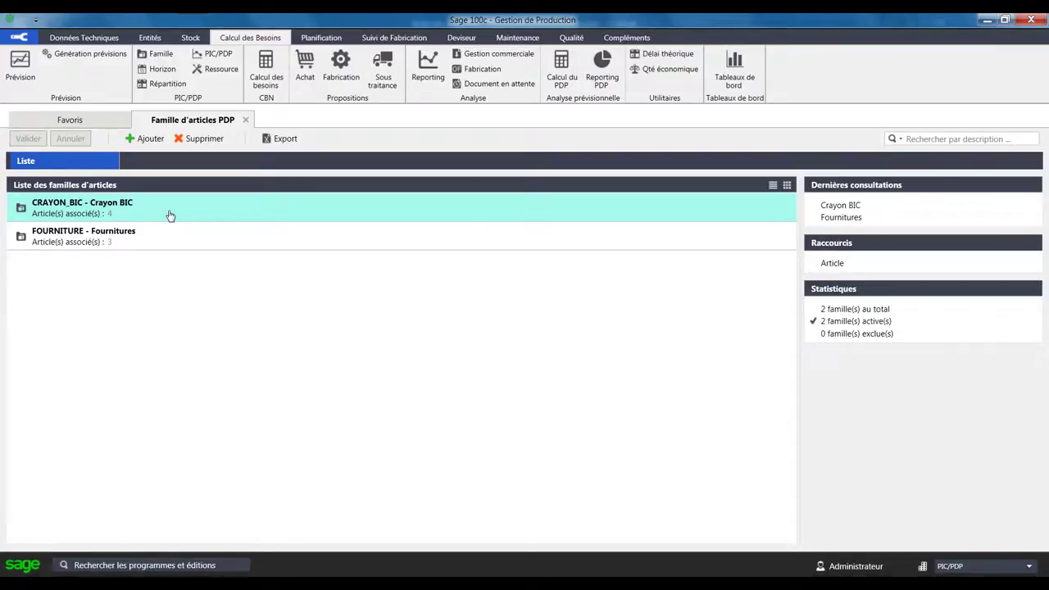
click(245, 120)
Step: Review the periods defined for the 2017 FIXE horizon
click(162, 69)
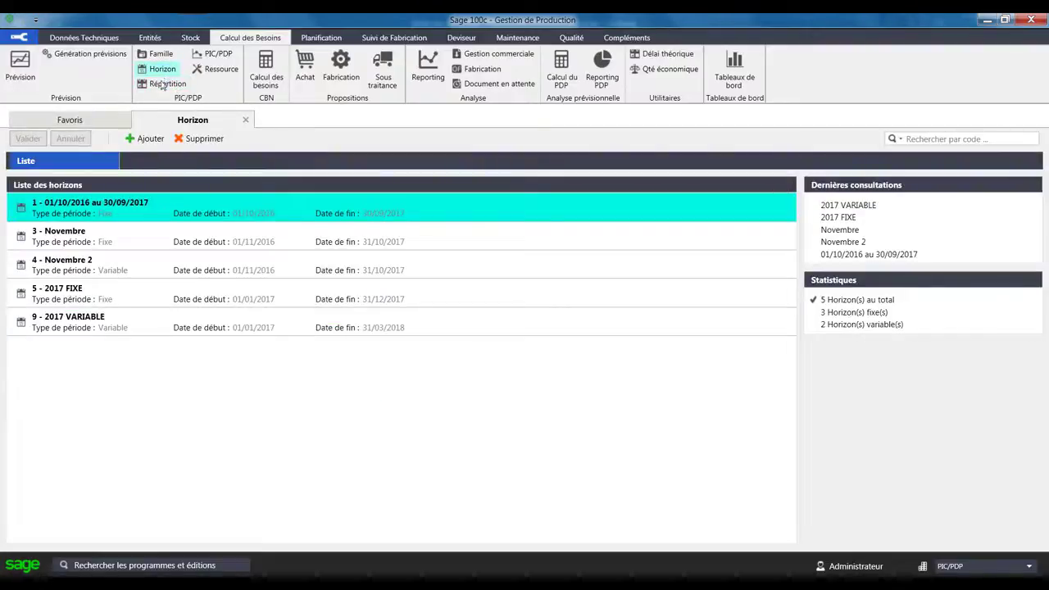
double_click(194, 301)
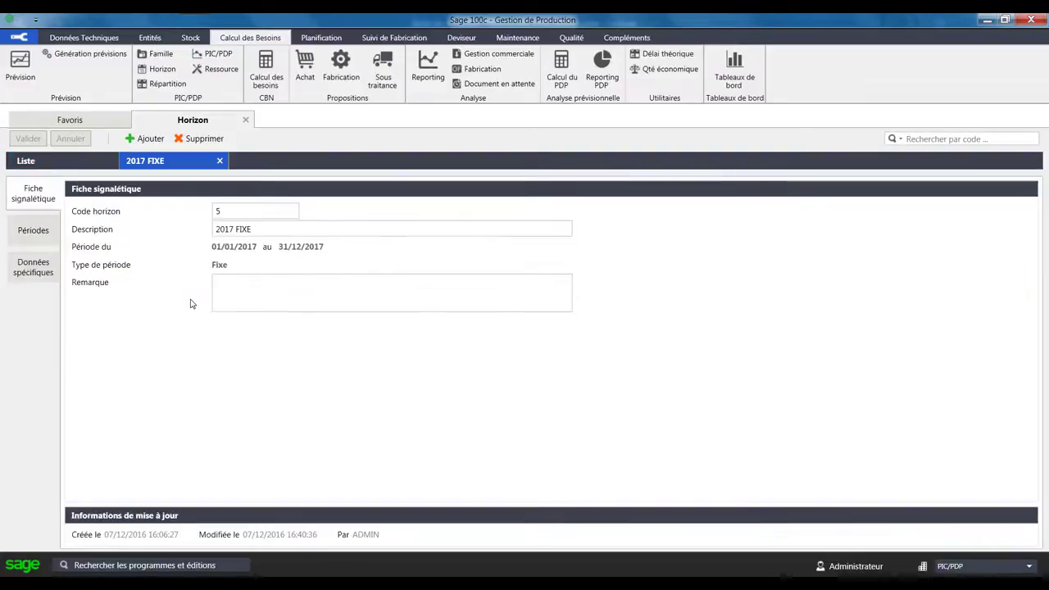
click(37, 232)
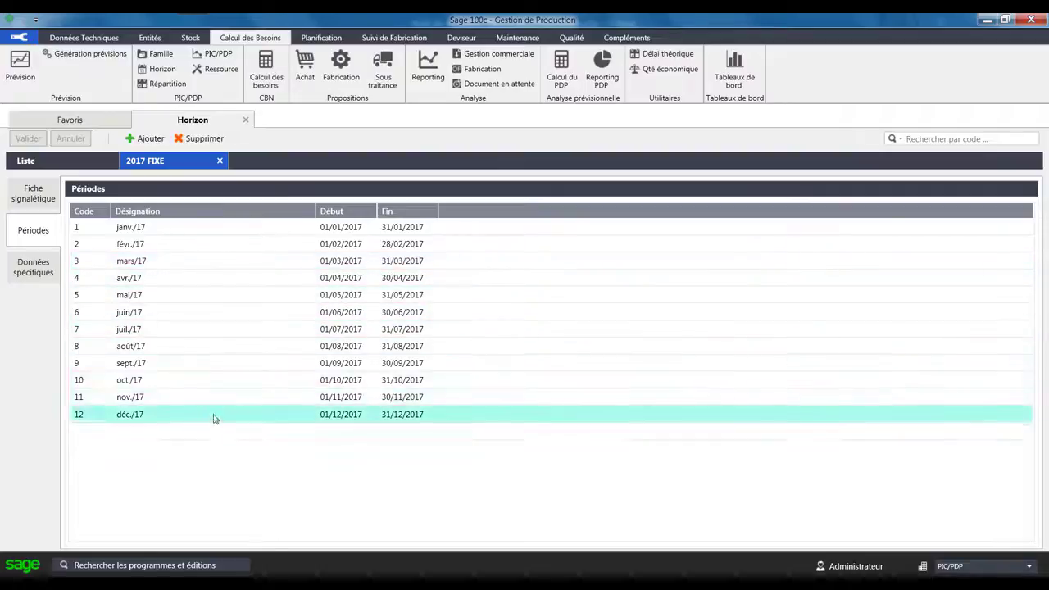
click(220, 160)
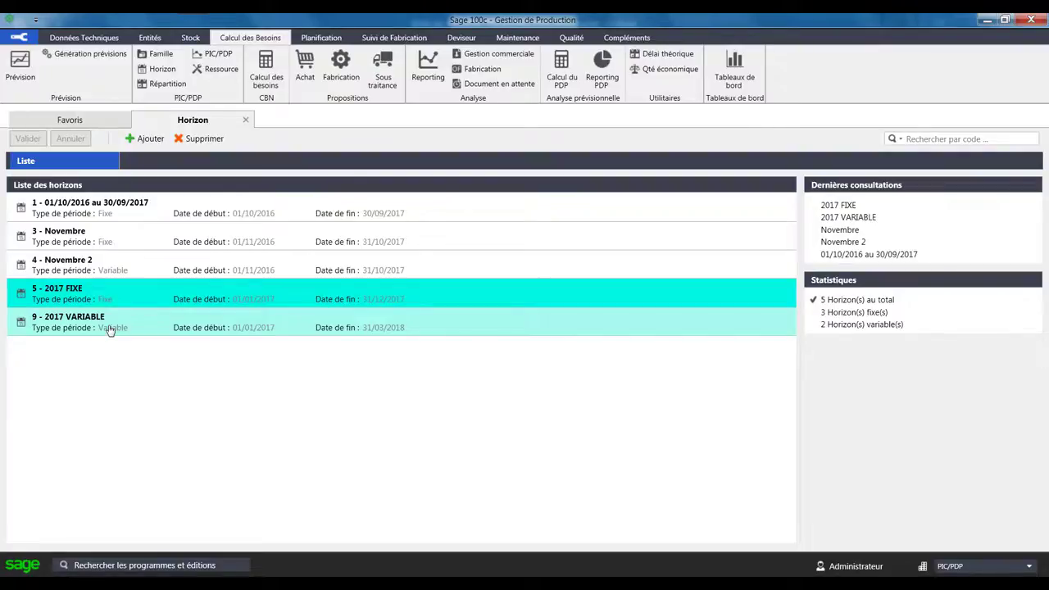
Step: Review the periods defined for the 2017 VARIABLE horizon, and close the horizon records
double_click(111, 328)
click(33, 232)
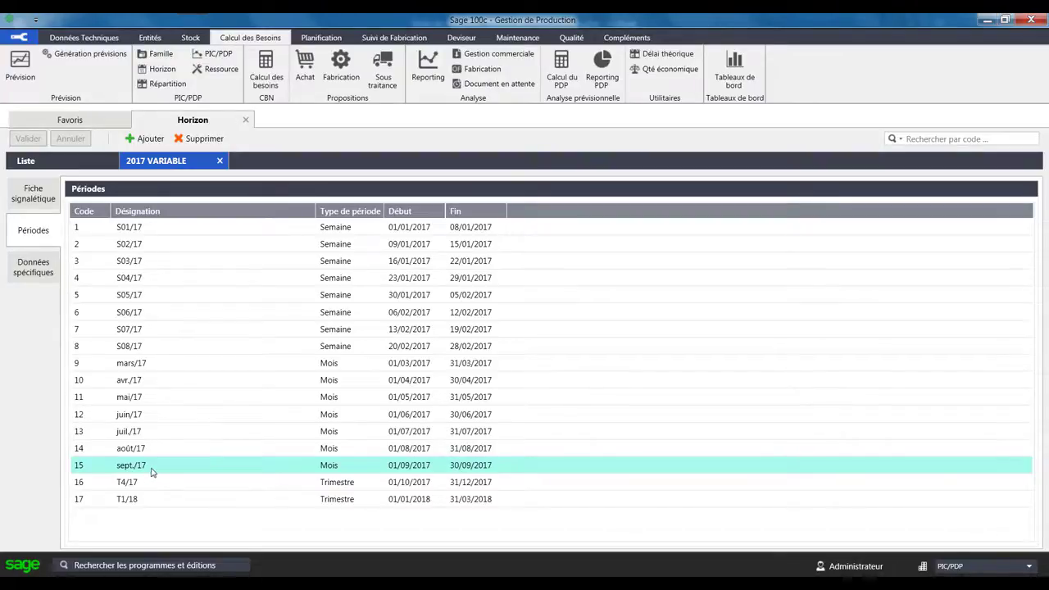
click(246, 121)
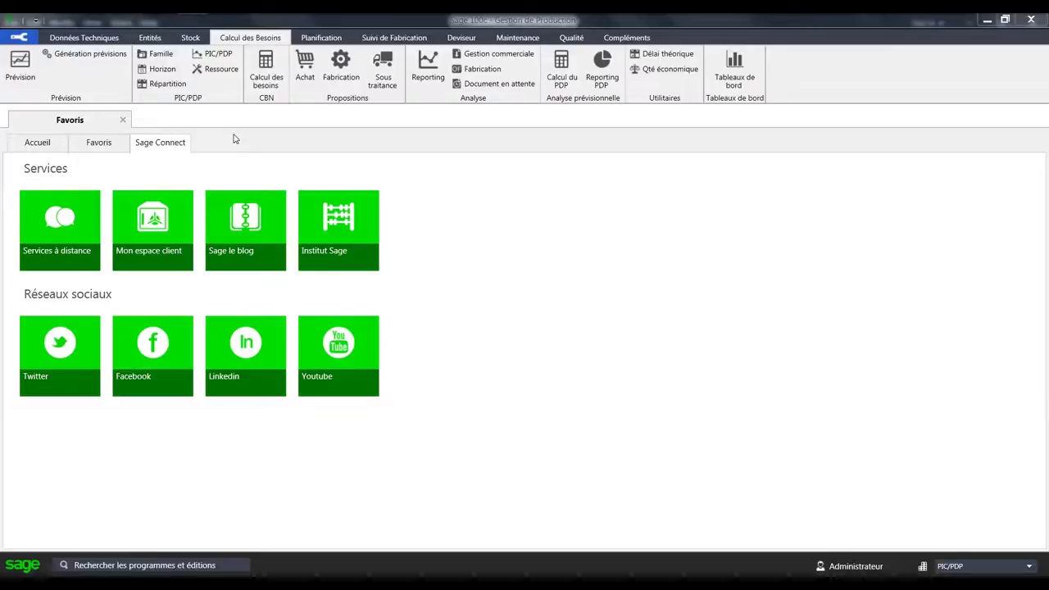
Step: Start a new distribution (Répartition) described as "test", with horizon 2017 FIXE and entry type Montant
click(155, 85)
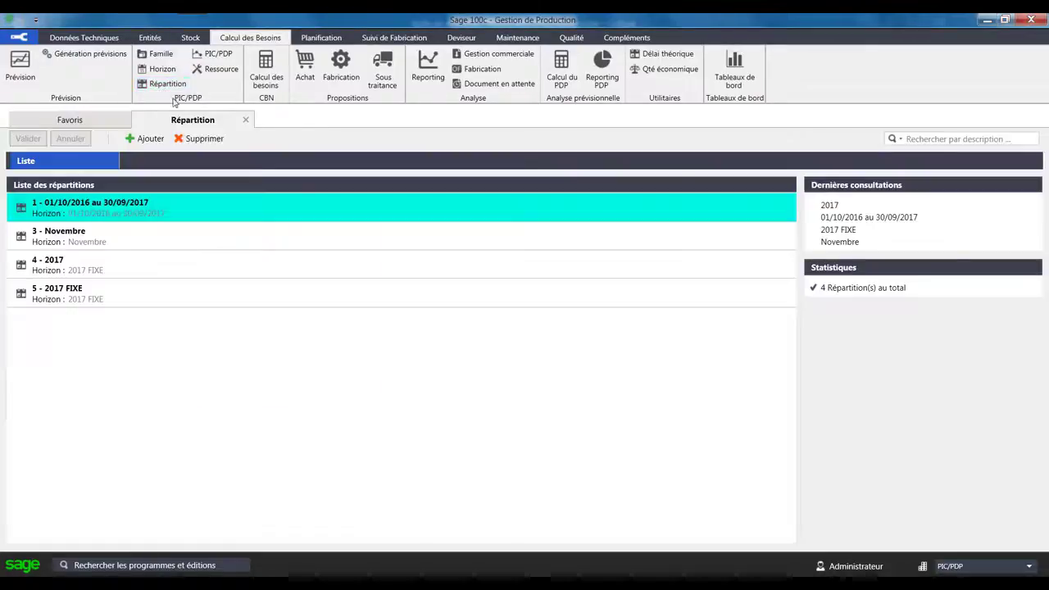
click(150, 139)
text(test)
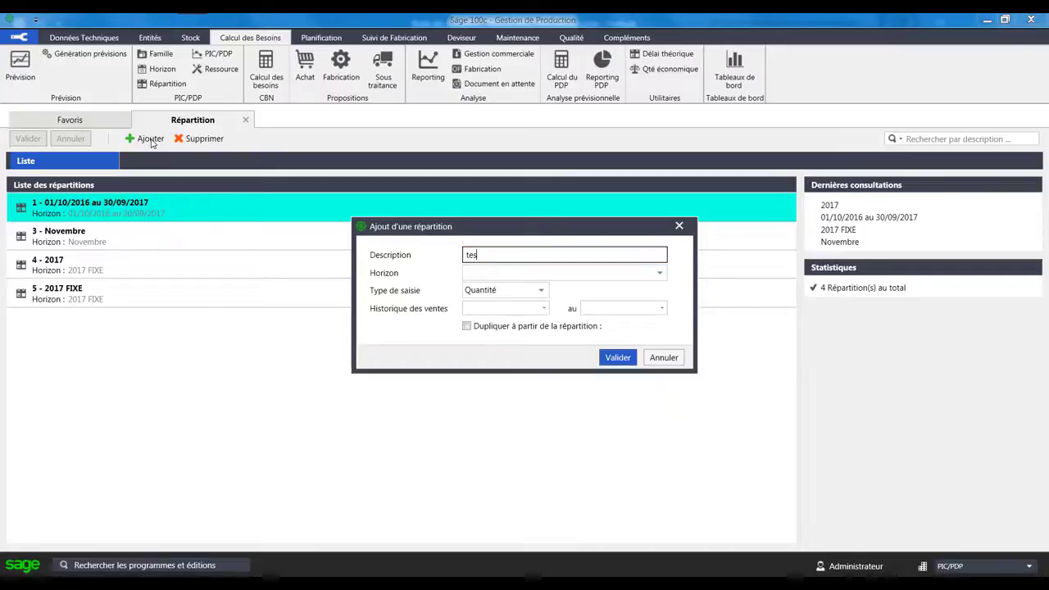
click(660, 274)
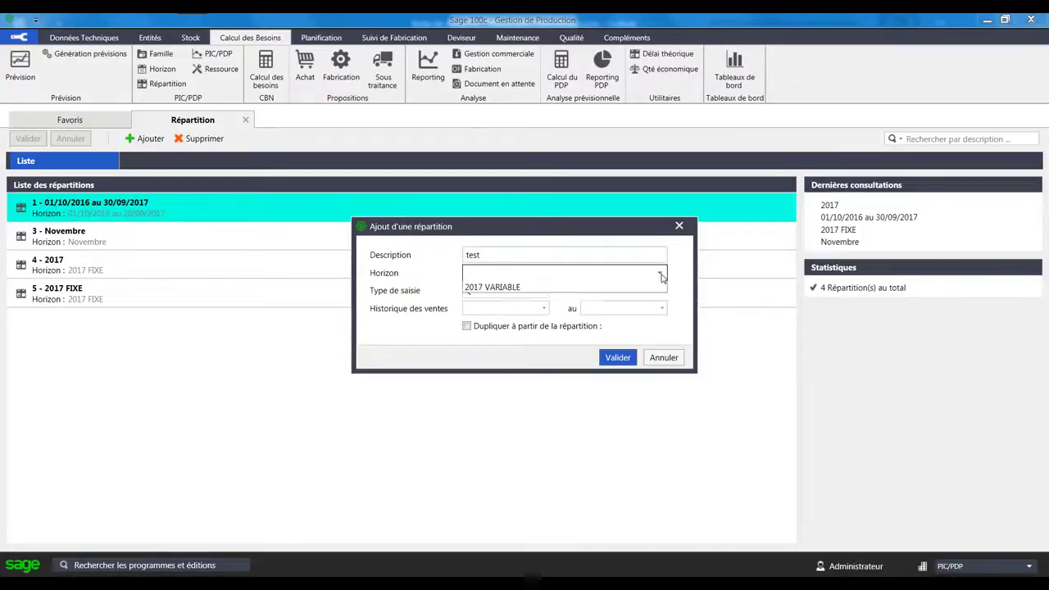
click(515, 321)
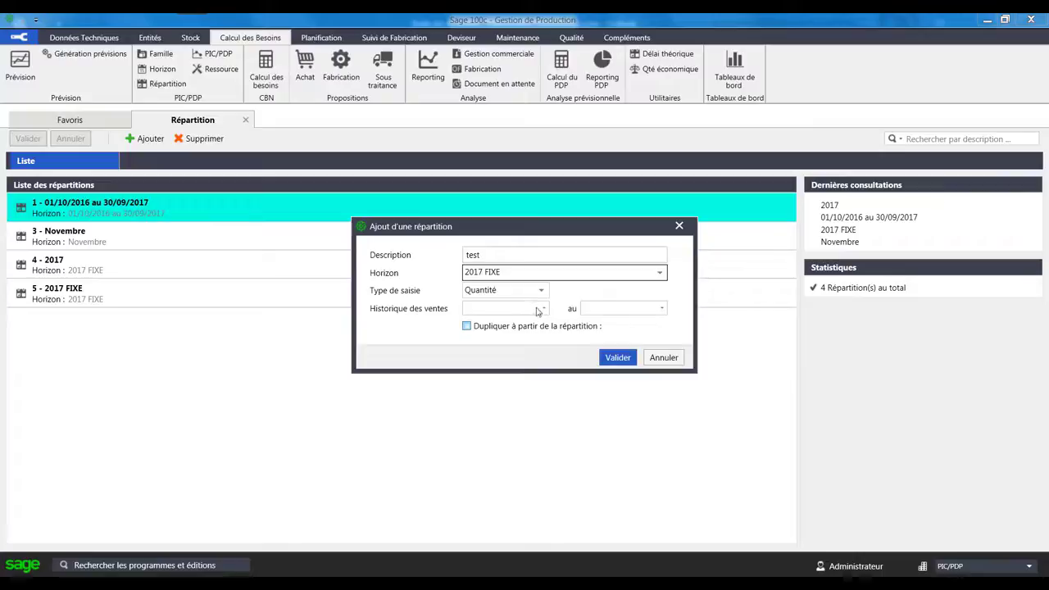
click(543, 290)
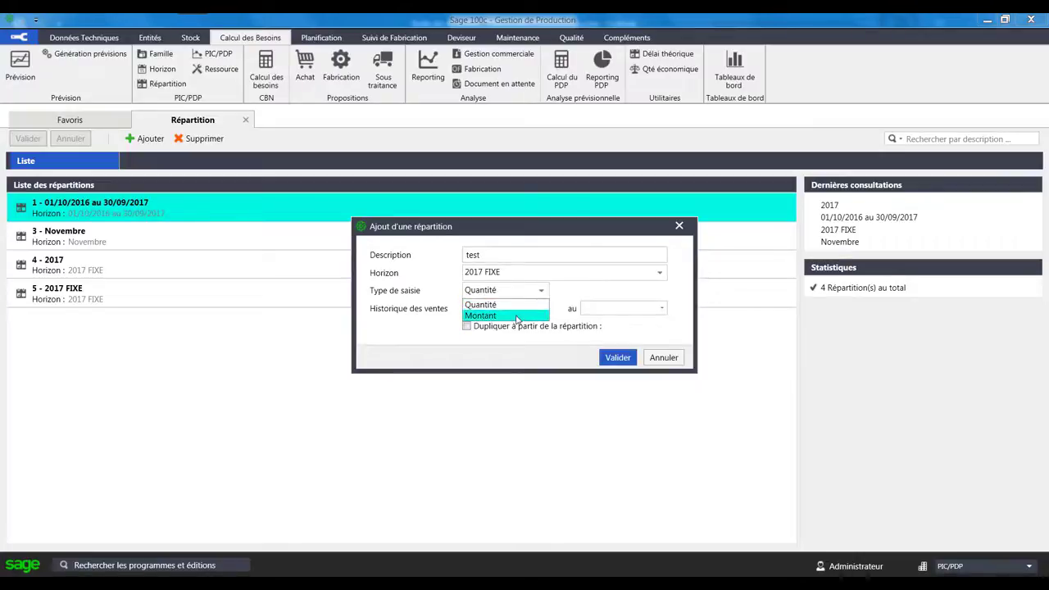
click(517, 316)
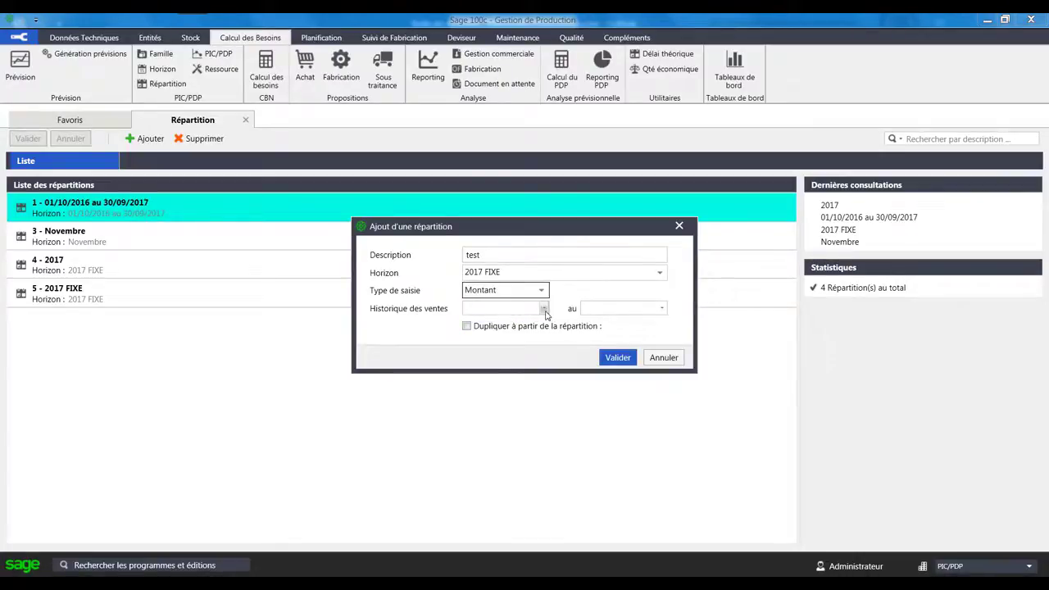
Step: Set the start date of the distribution's sales history to 01/11/2015
click(543, 309)
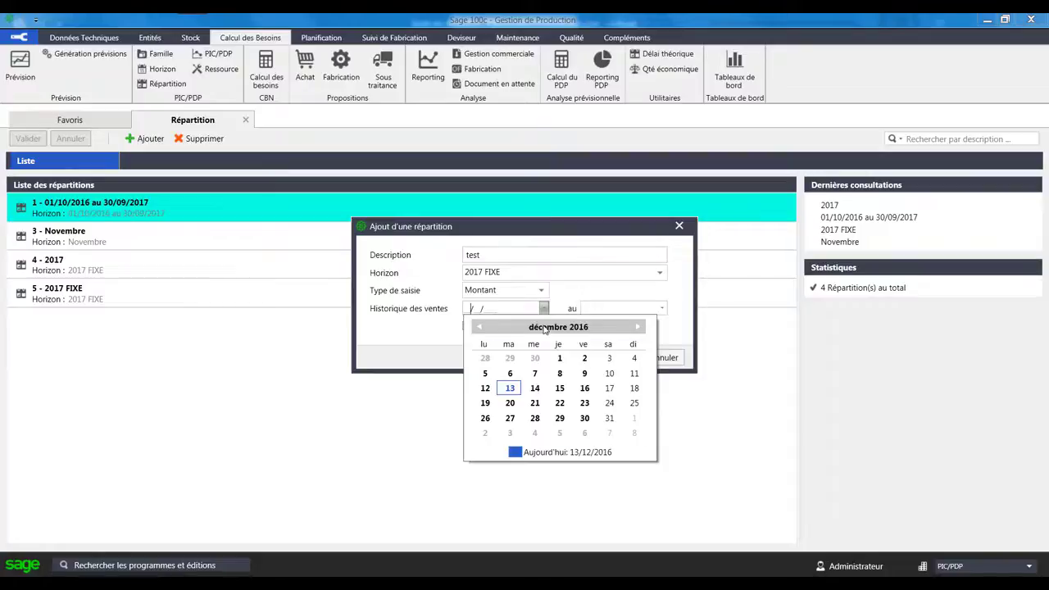
click(544, 327)
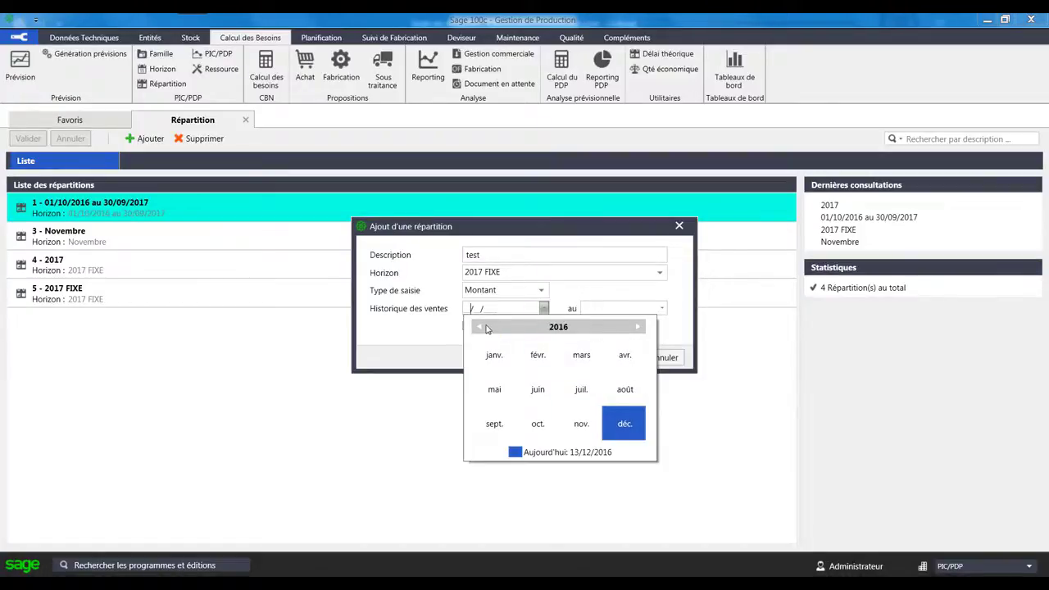
click(479, 327)
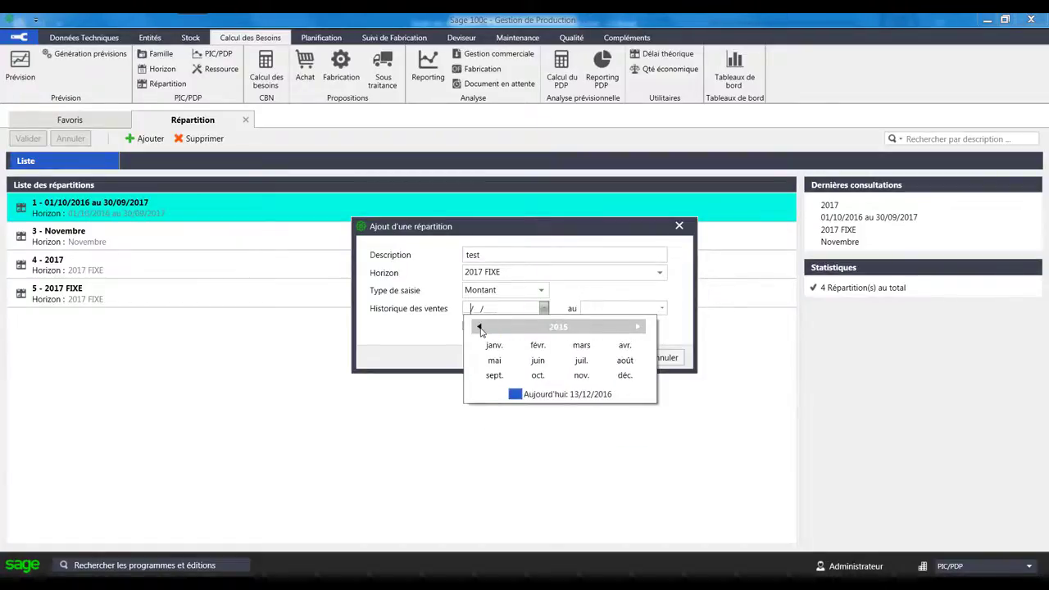
click(583, 376)
click(634, 360)
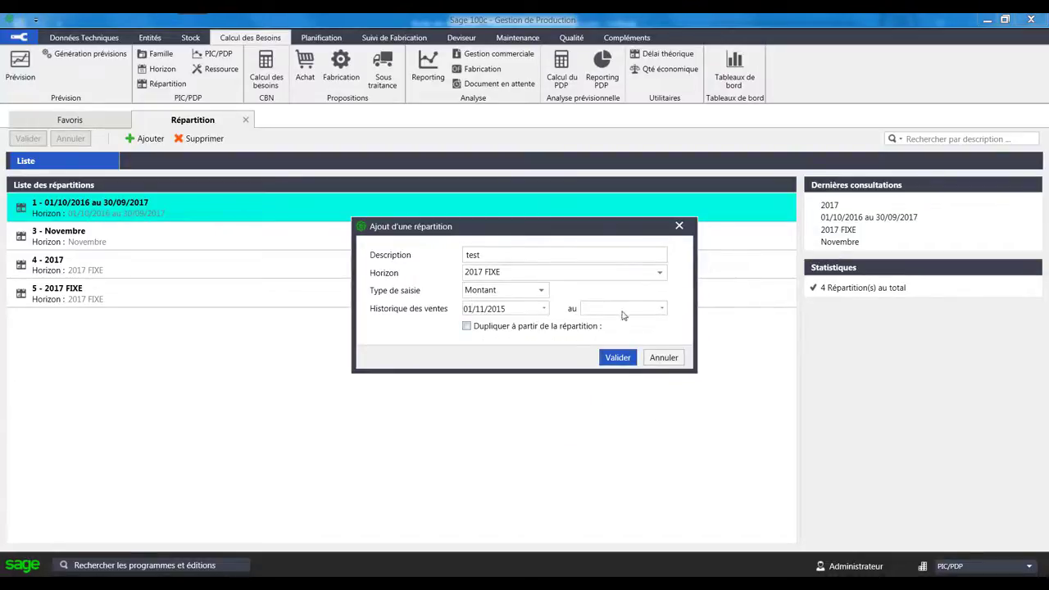
Step: Set the end date of the sales history to 31/10/2016 and create the distribution
click(662, 312)
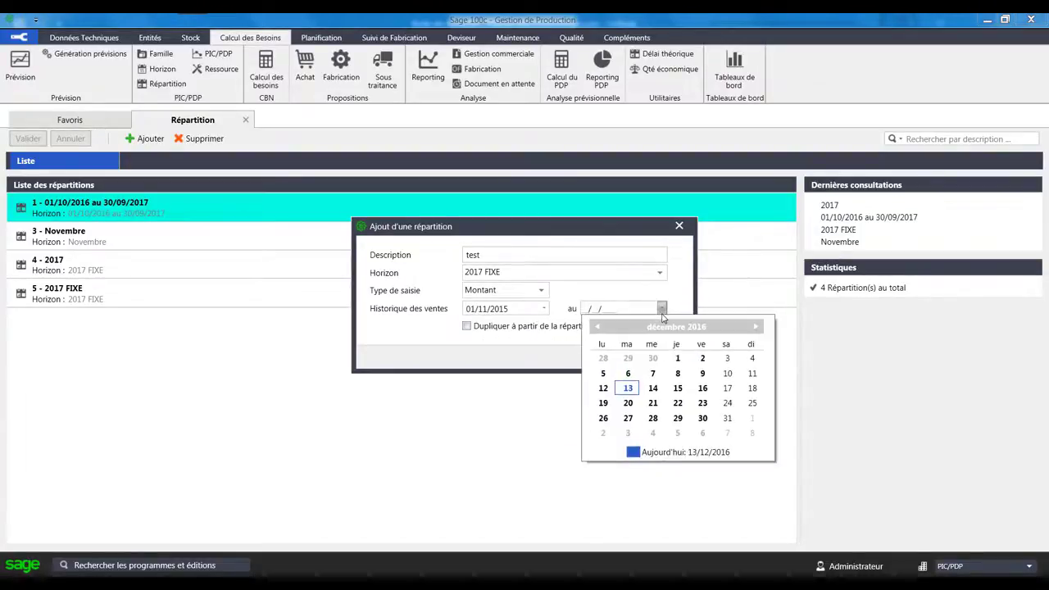
click(597, 327)
click(597, 327)
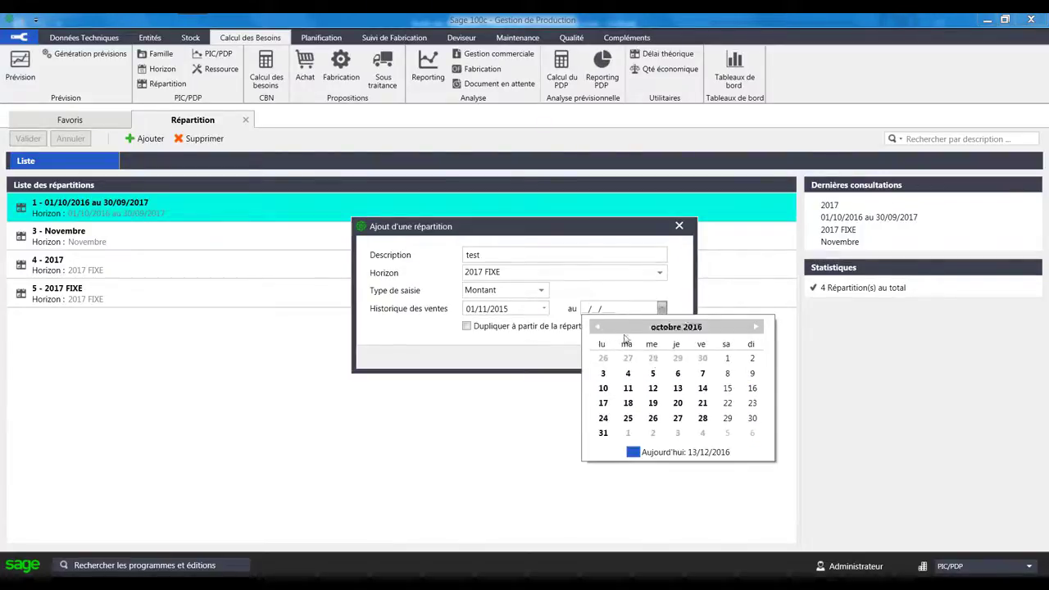
click(603, 432)
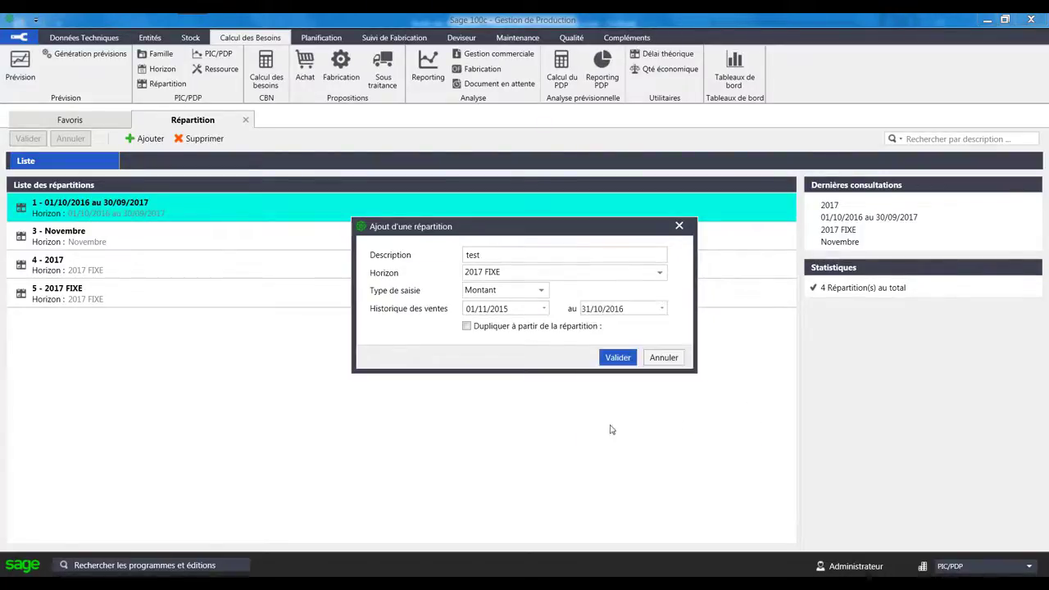
click(618, 358)
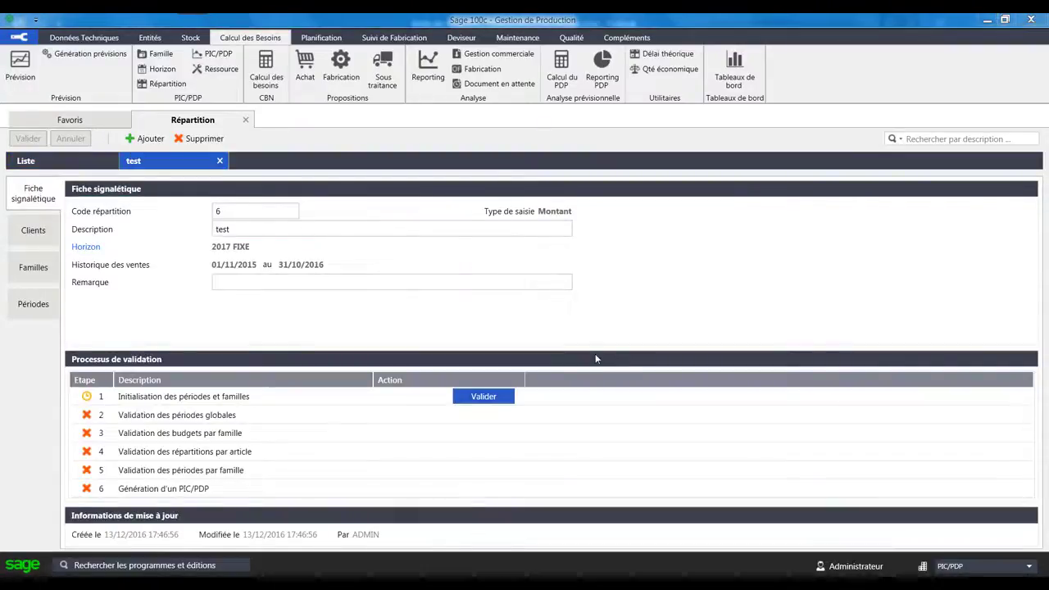
Step: Validate the initialisation of periods and families, and set the Budget CA to 700000 for CRAYON_BIC and 200000 for FOURNITURE
click(501, 396)
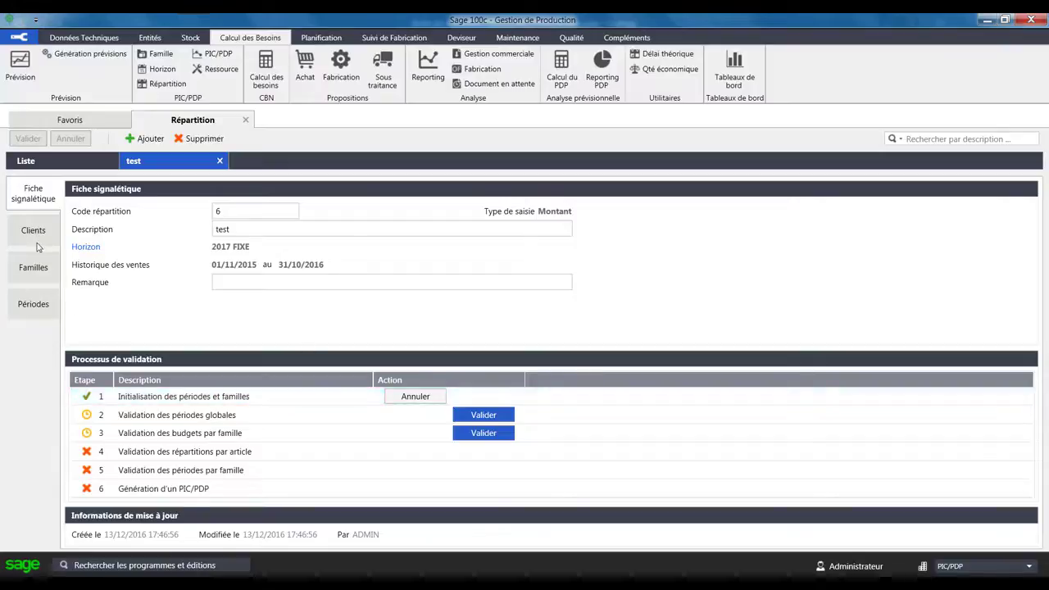
click(32, 267)
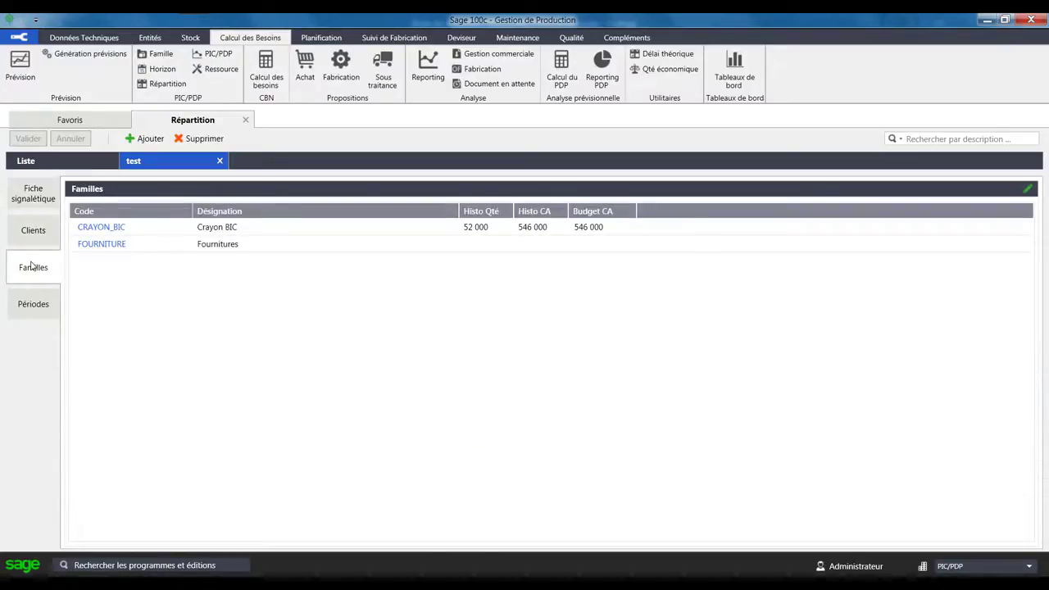
click(598, 229)
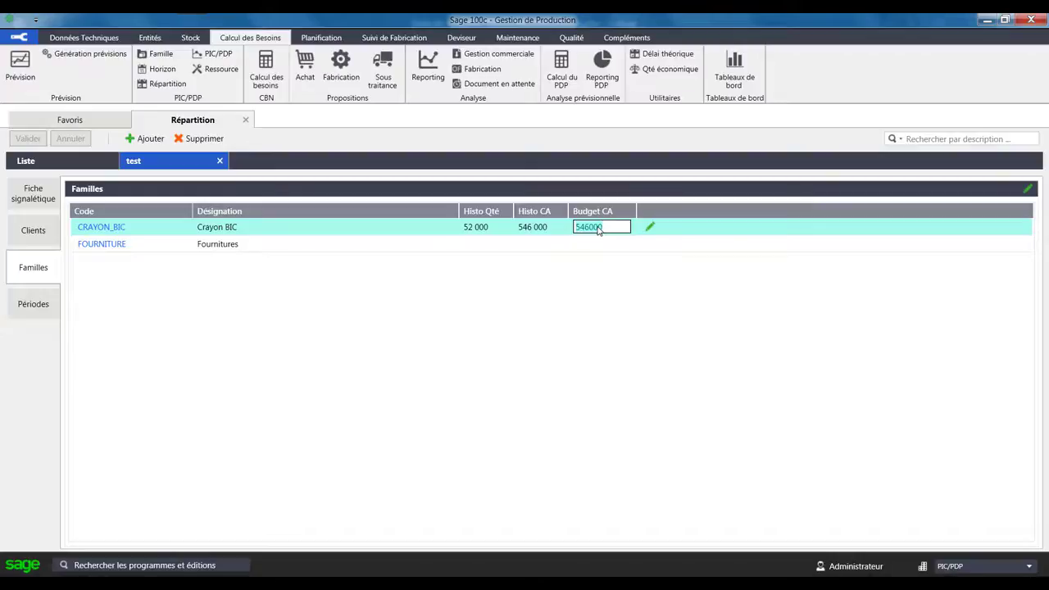
text(700000)
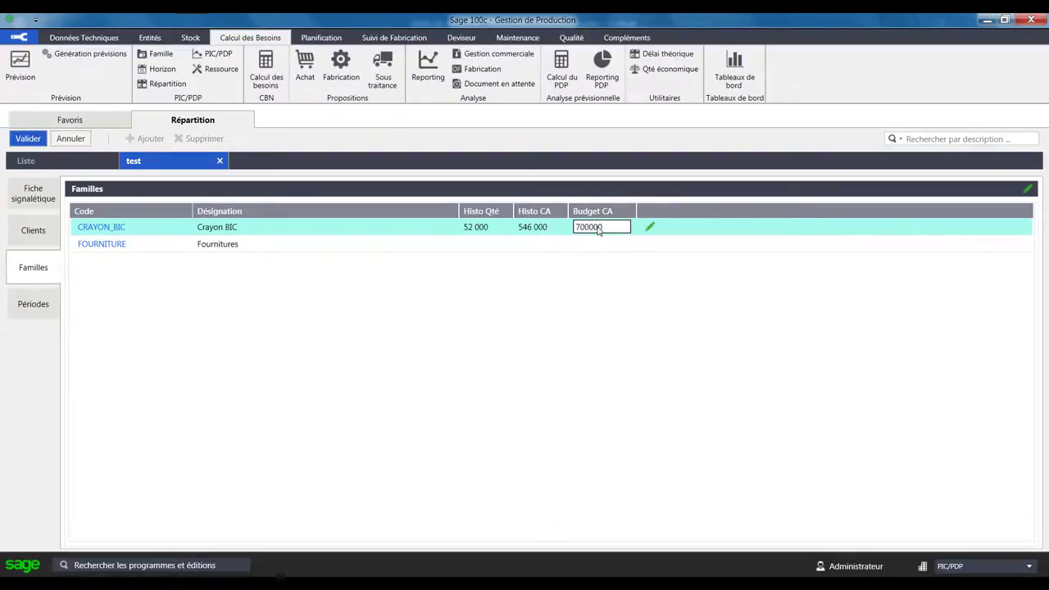
key(Return)
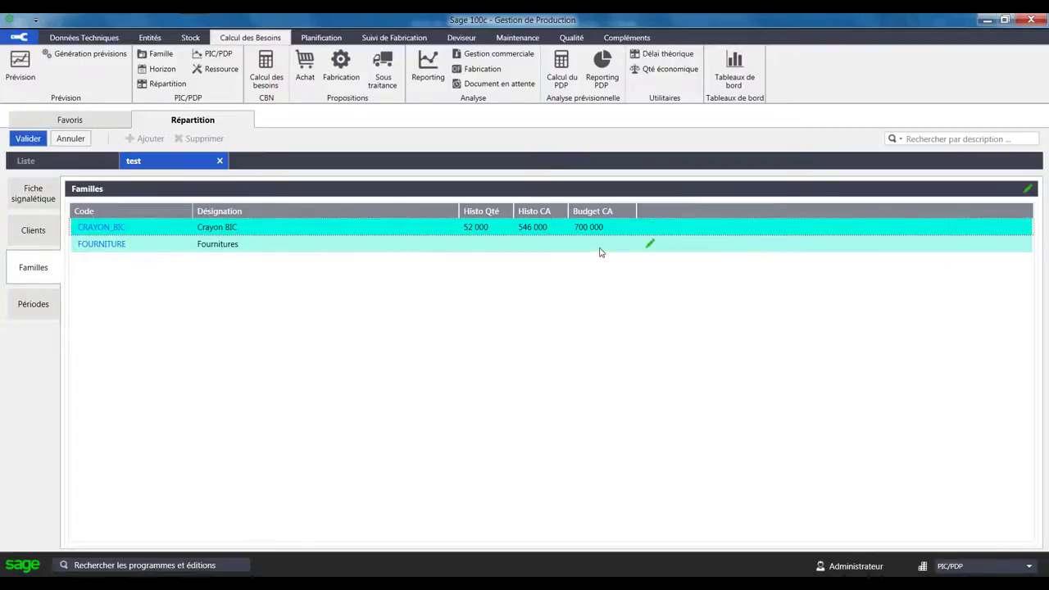
click(599, 246)
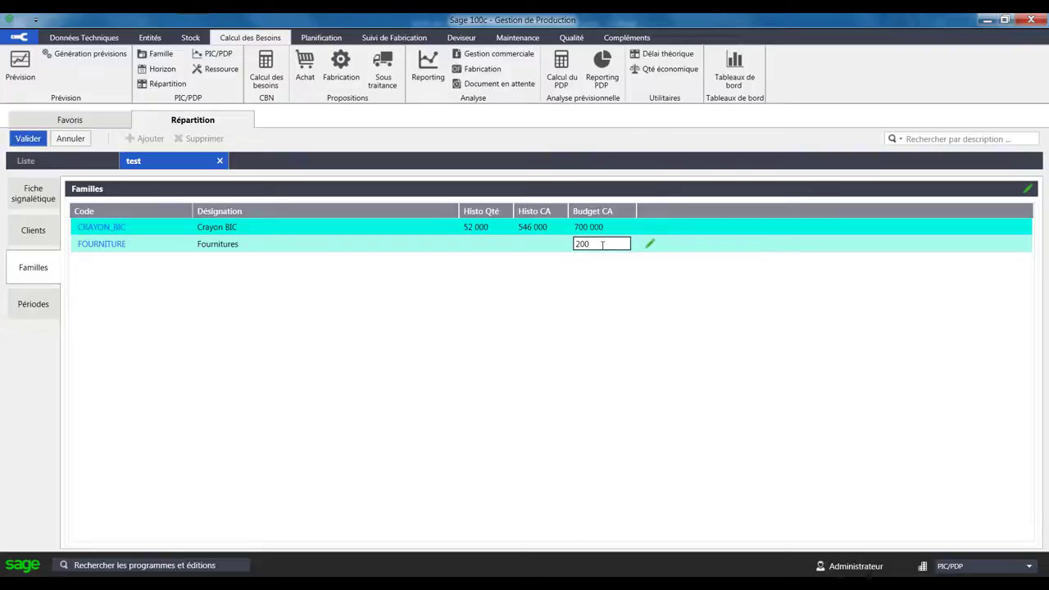
key(Return)
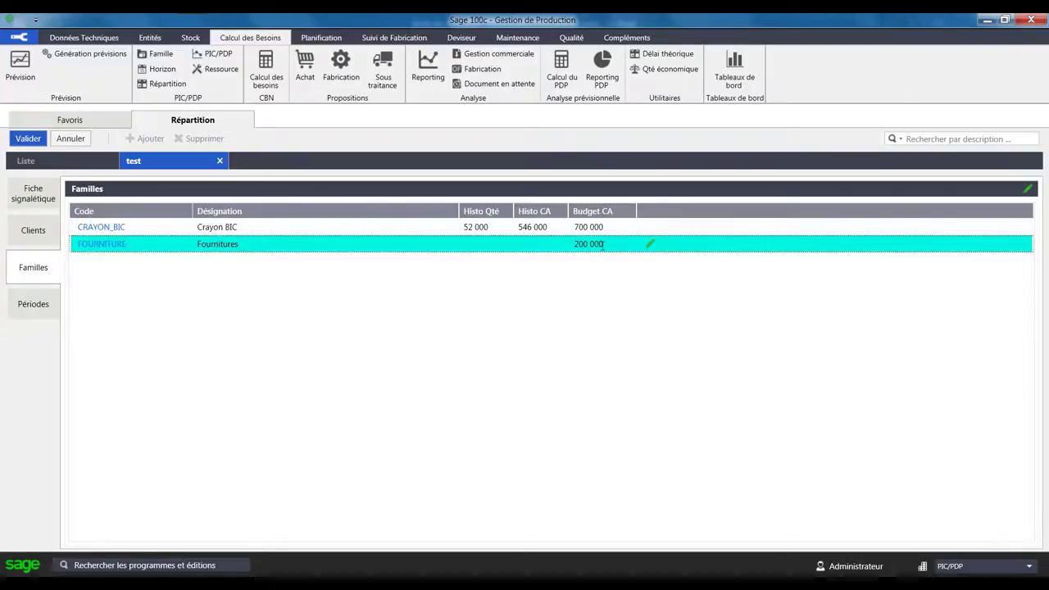
Step: Check the distribution percentages per period and save the changes to the test distribution
click(34, 304)
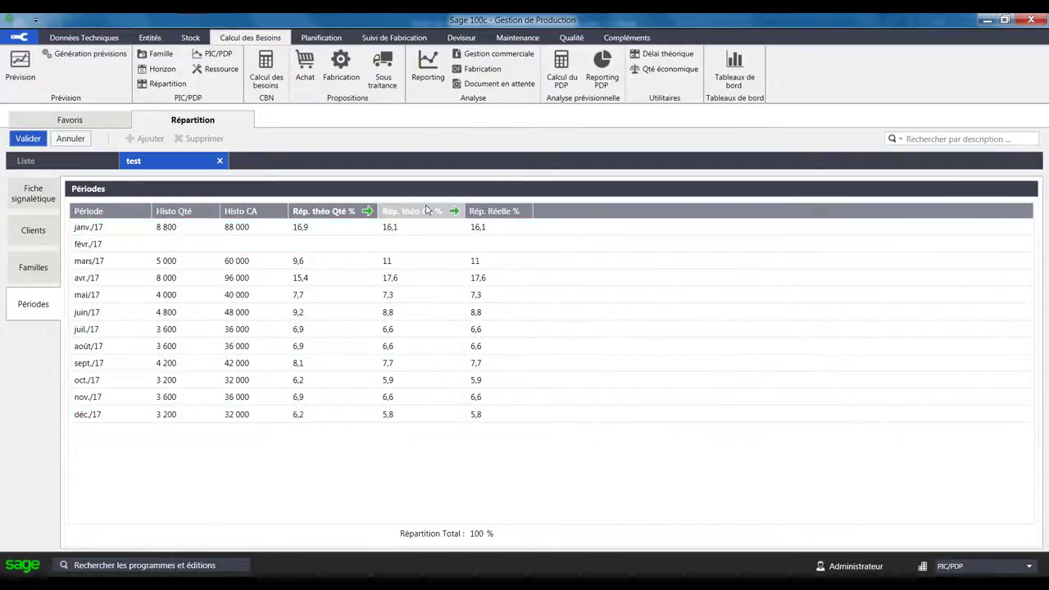
click(402, 422)
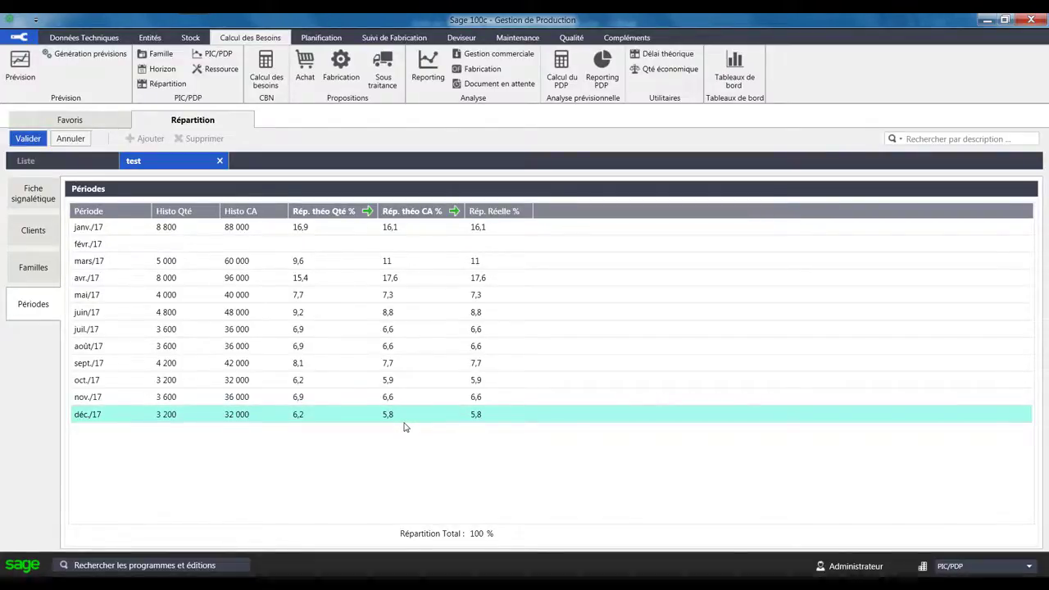
click(28, 141)
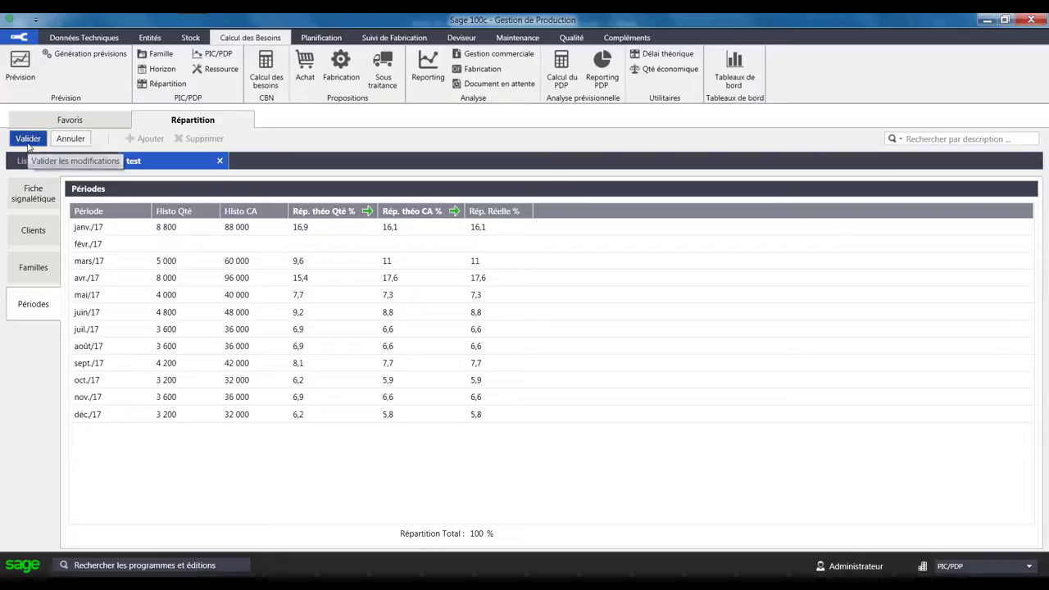
Step: Validate the global periods and the budgets per family in the test distribution's validation process
click(32, 195)
click(471, 415)
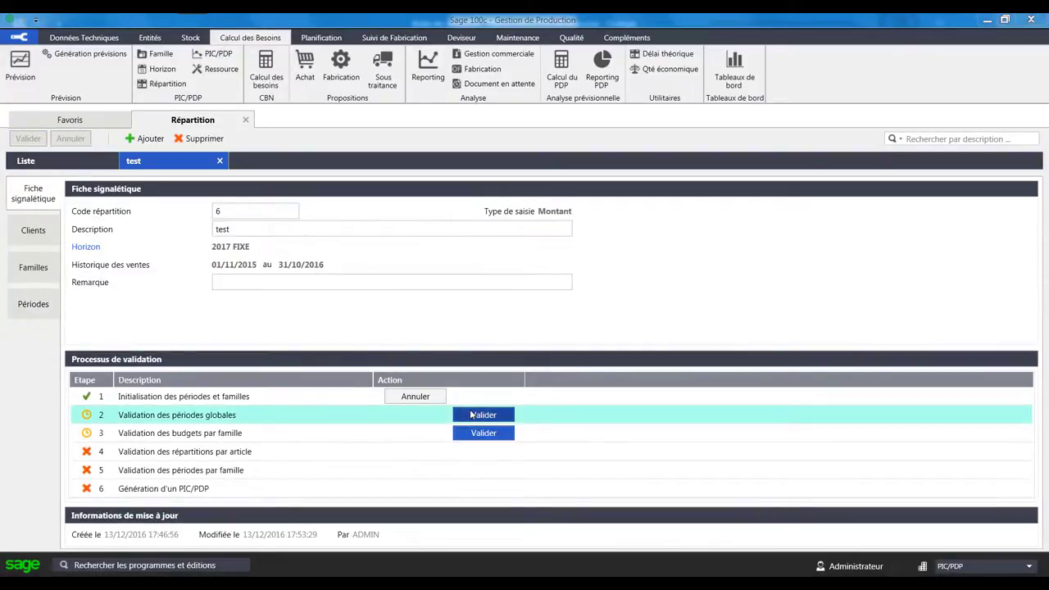
click(471, 415)
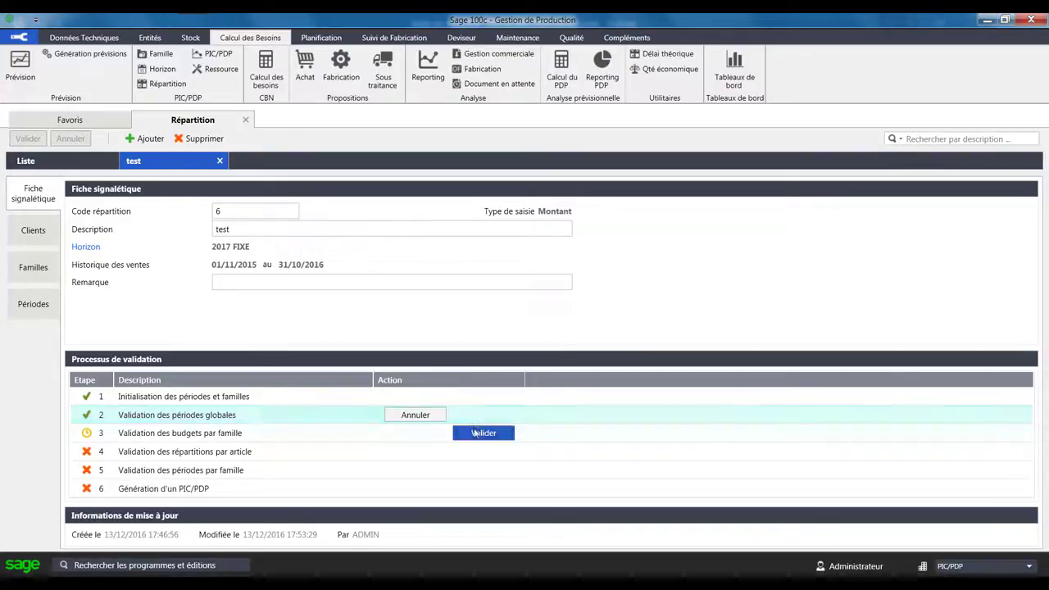
click(473, 432)
click(473, 434)
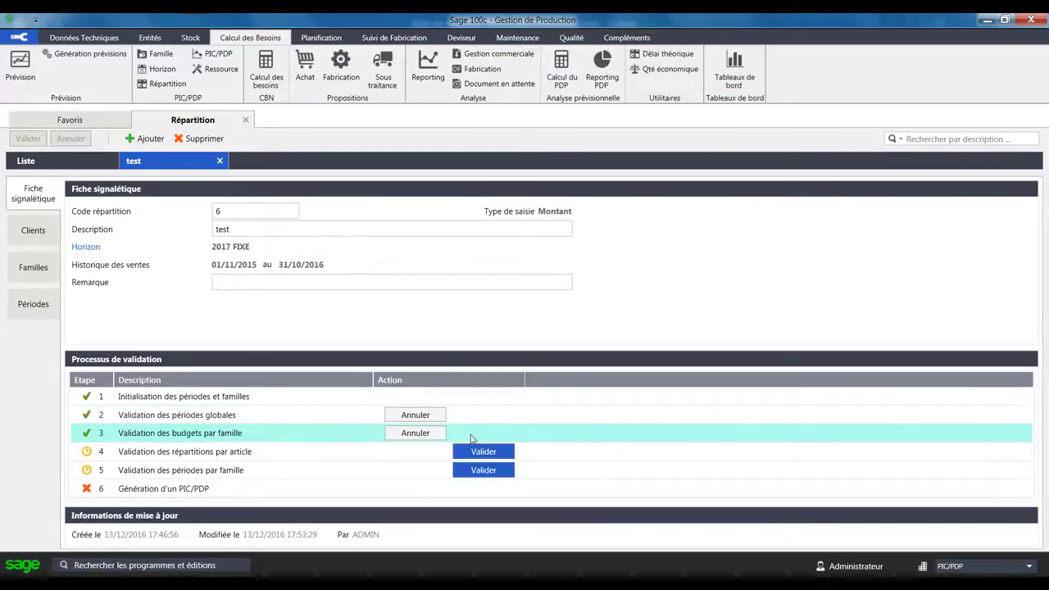
Step: Examine the article distribution of the CRAYON_BIC family, including the editable real coefficient of BIC_BLEU
click(29, 268)
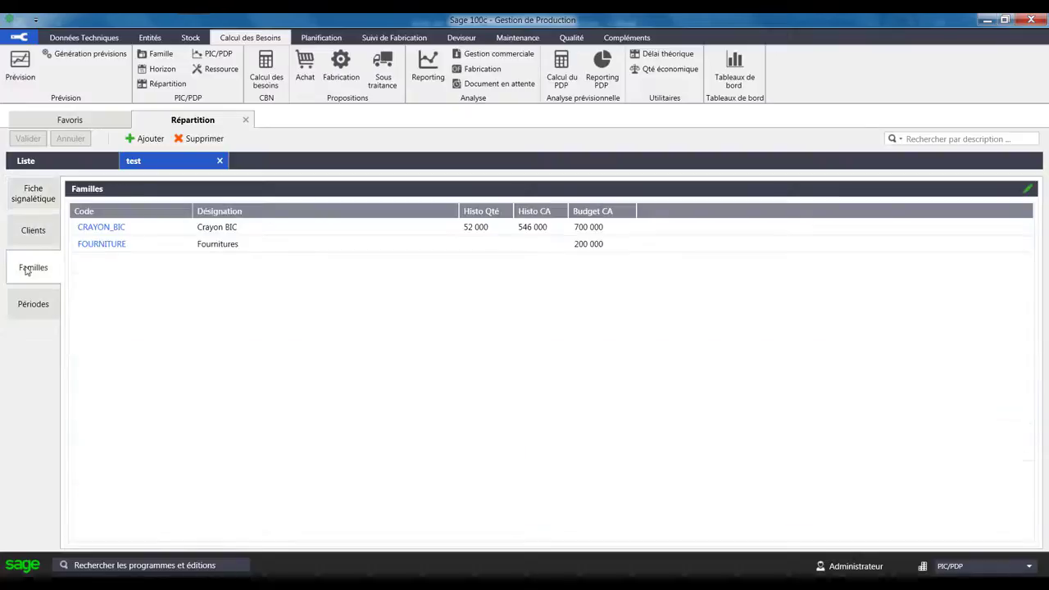
double_click(318, 230)
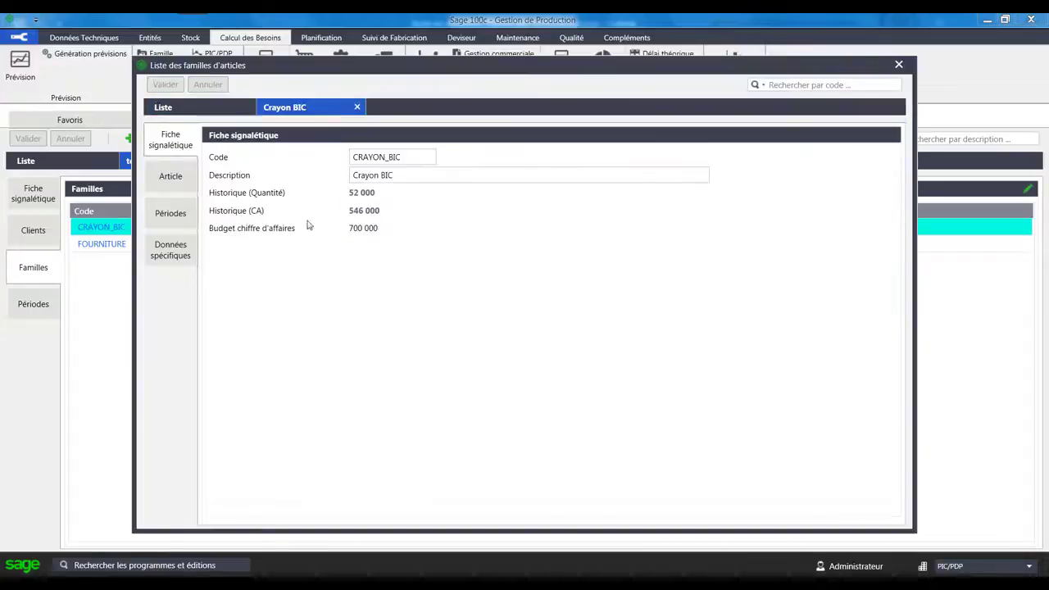
click(171, 180)
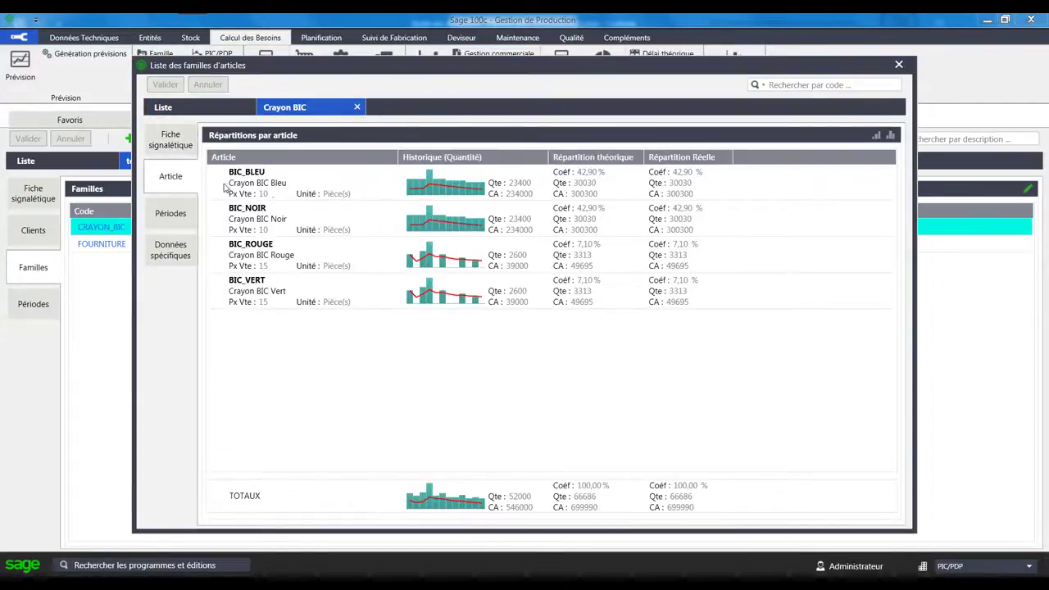
mouse_move(228, 188)
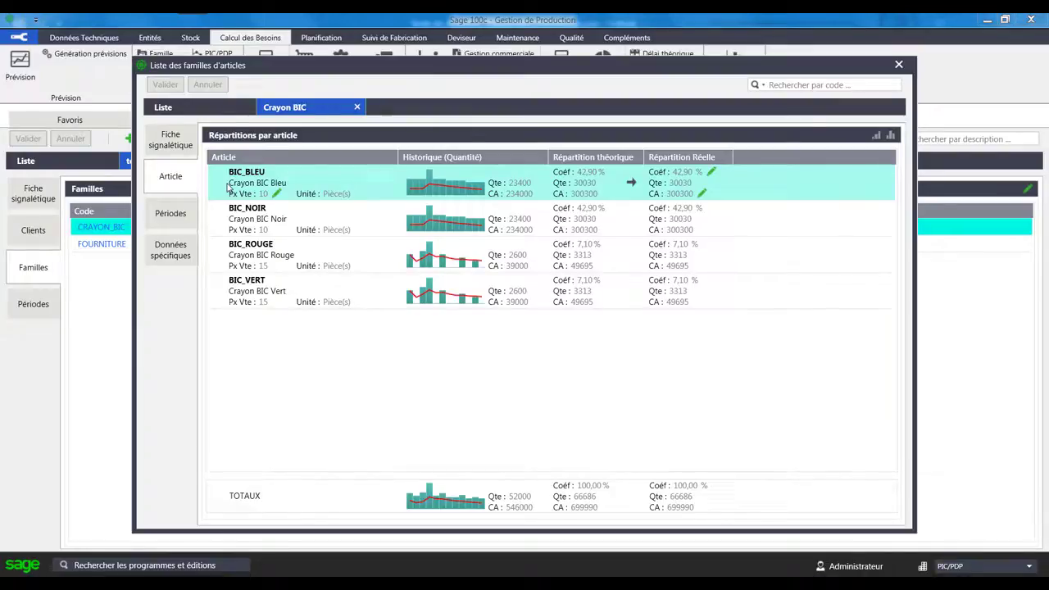
mouse_move(257, 211)
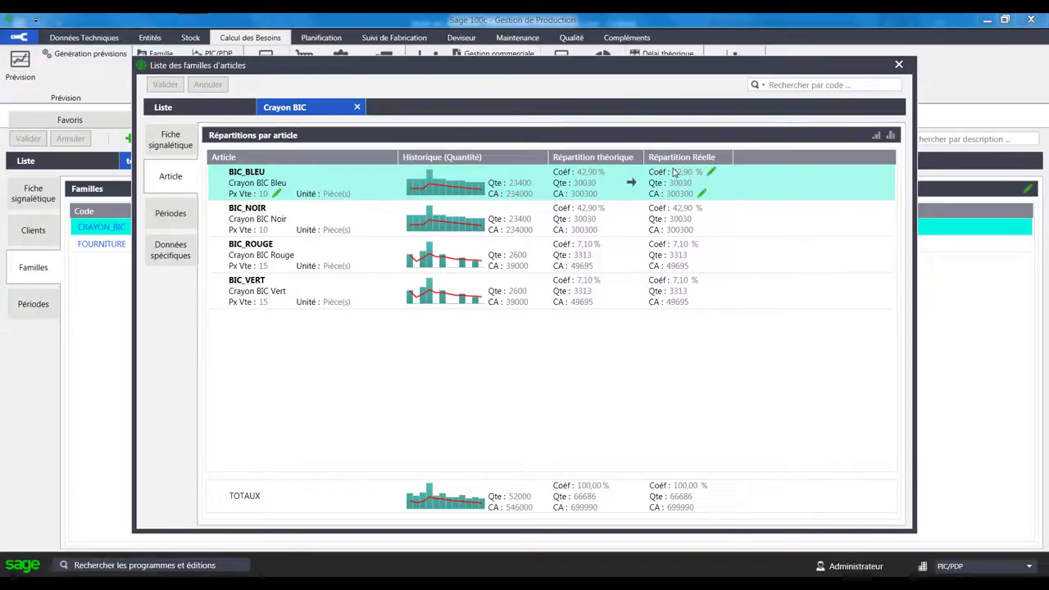
click(659, 211)
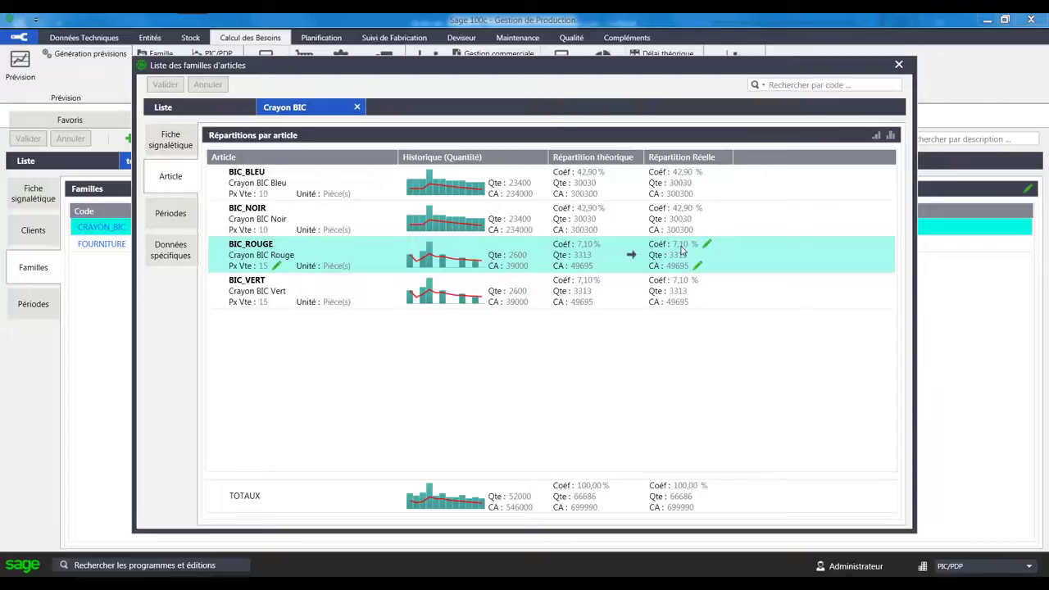
click(710, 172)
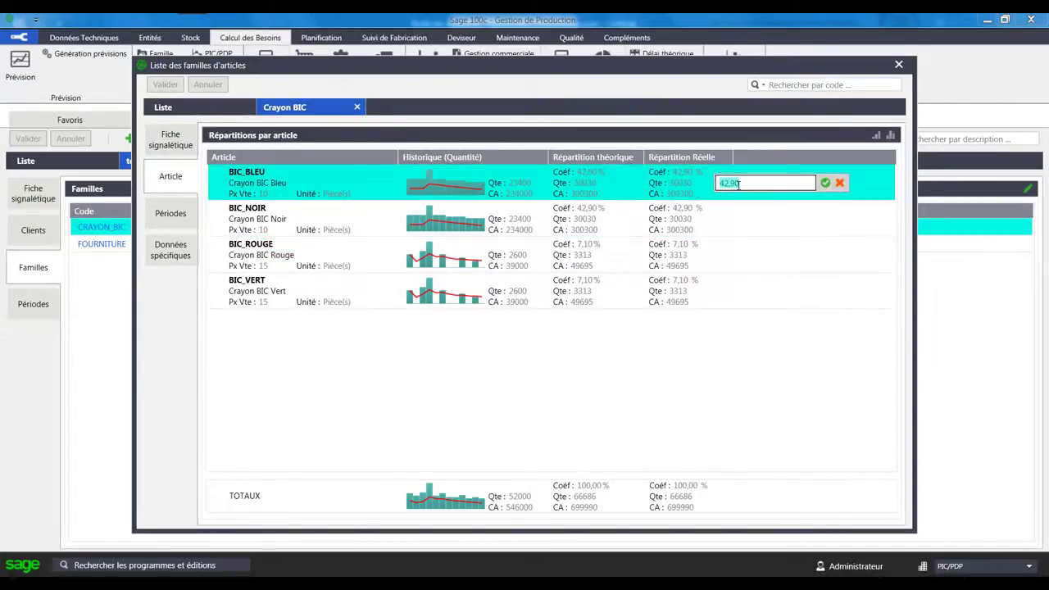
click(840, 184)
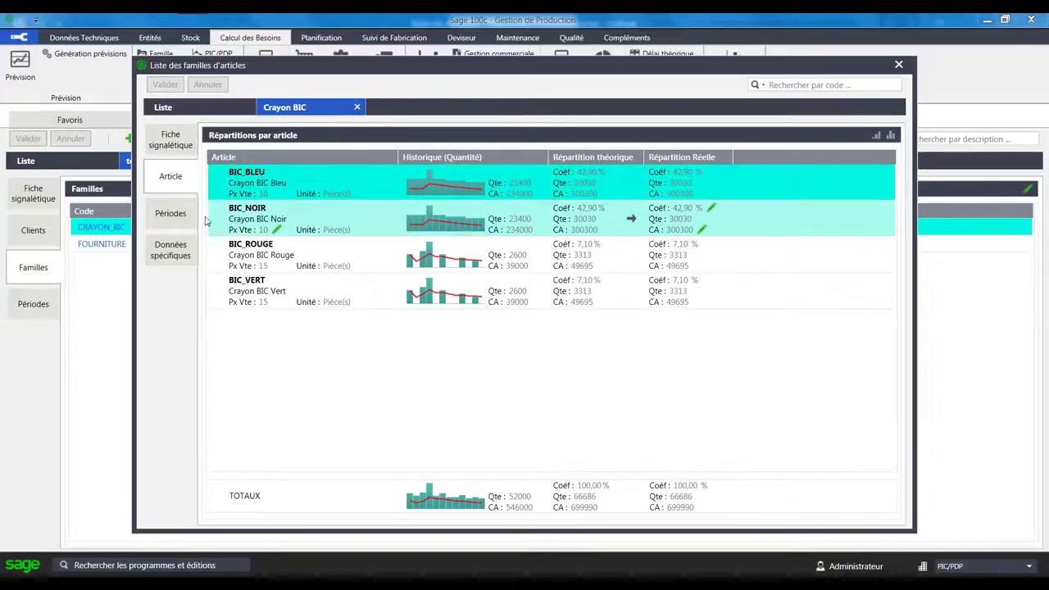
Step: Review the breakdown by period of the CRAYON_BIC family and close its record
click(165, 214)
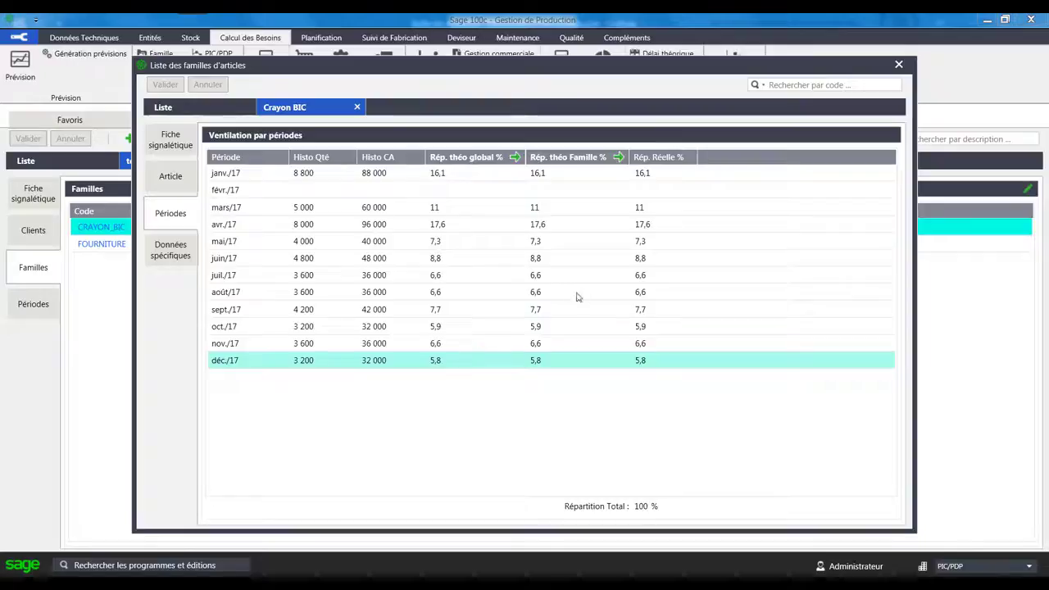
click(648, 174)
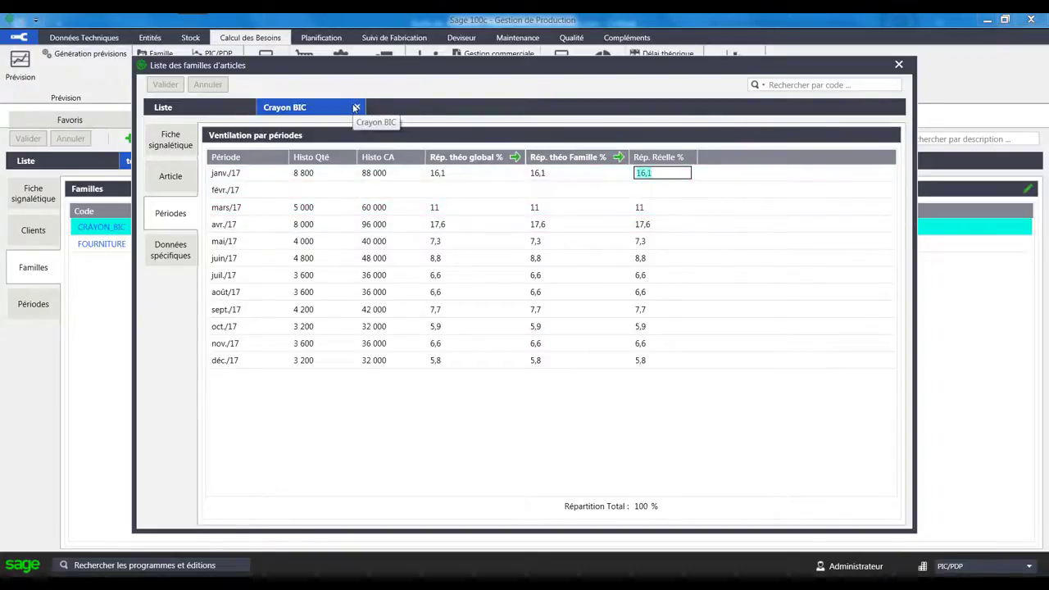
click(356, 107)
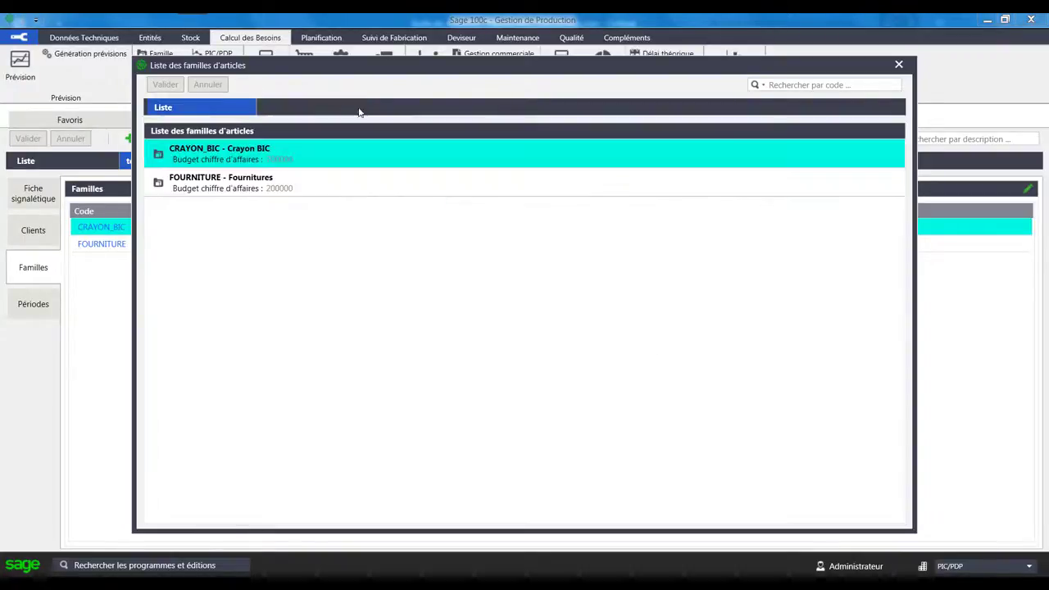
Step: Set the real distribution coefficient of the CISEAUX article in the FOURNITURE family to 60 %
double_click(336, 191)
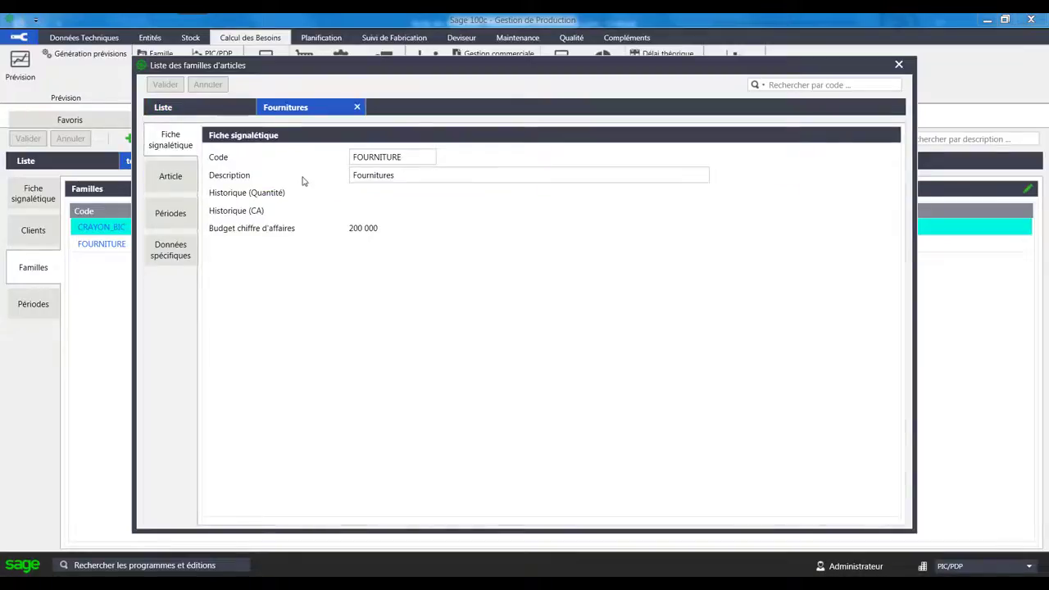
click(171, 172)
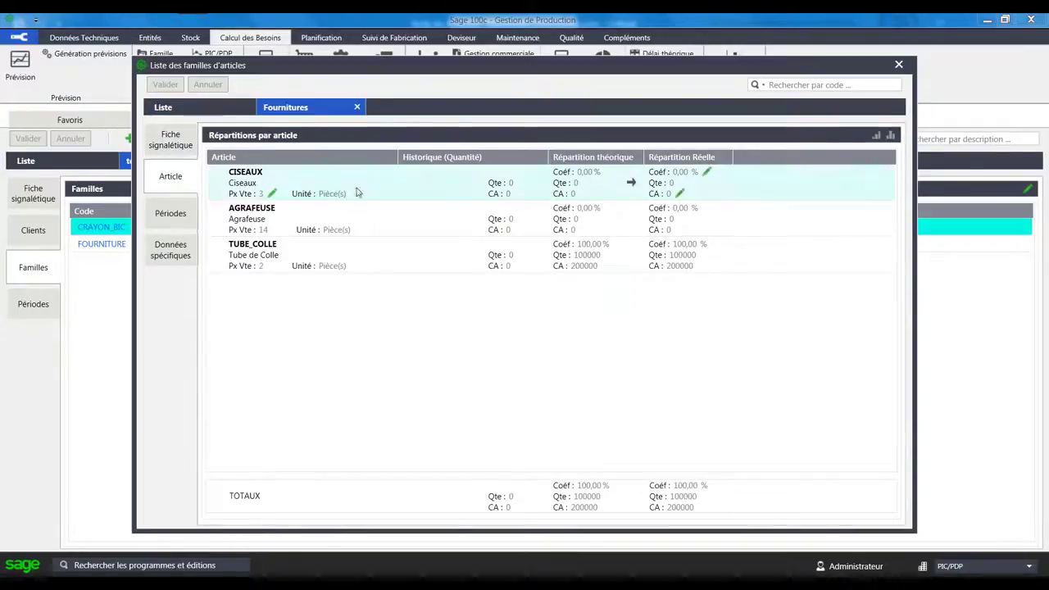
click(707, 175)
click(706, 174)
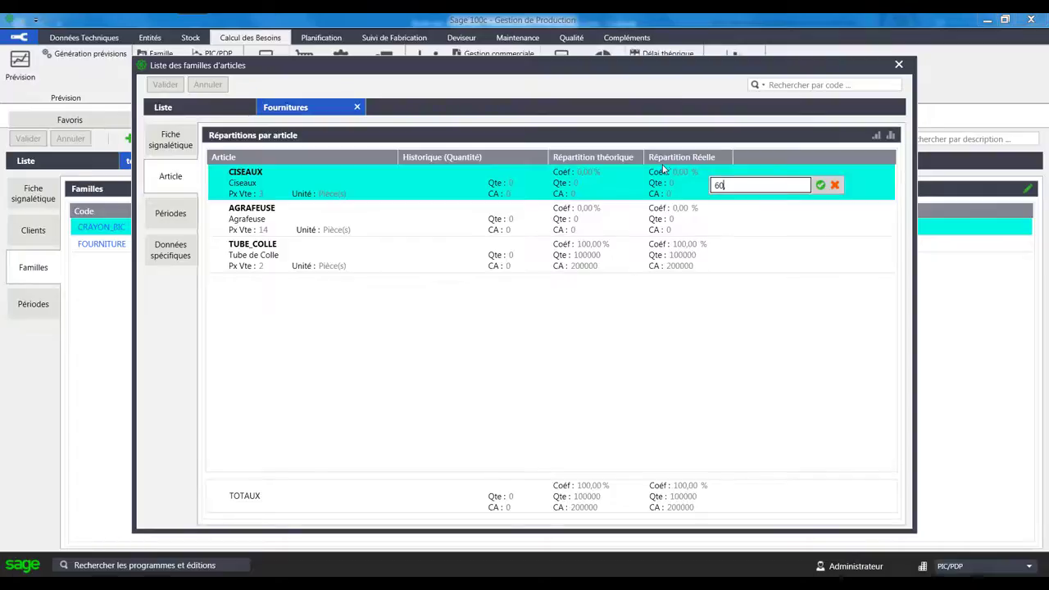
key(Return)
Step: Set the real distribution coefficients to 30 % for AGRAFEUSE and 10 % for TUBE_COLLE
click(709, 209)
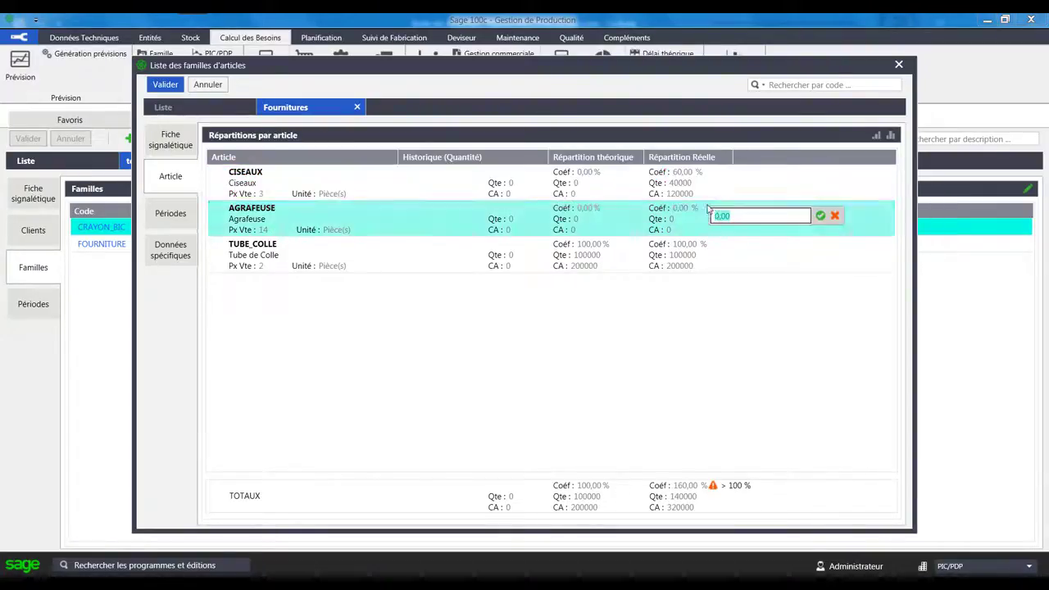
text(30)
click(819, 216)
click(714, 245)
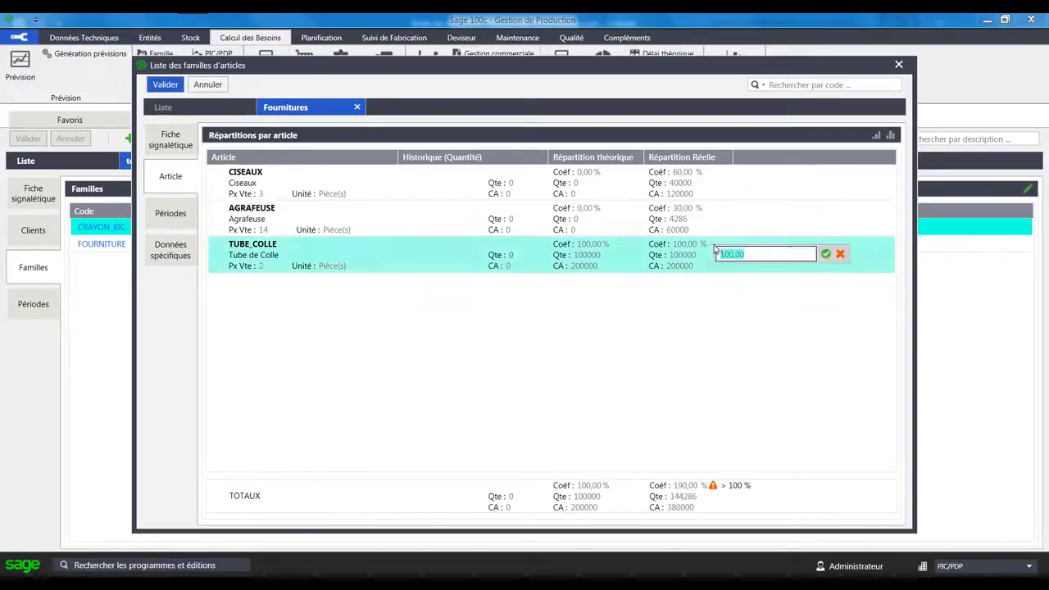
text(10)
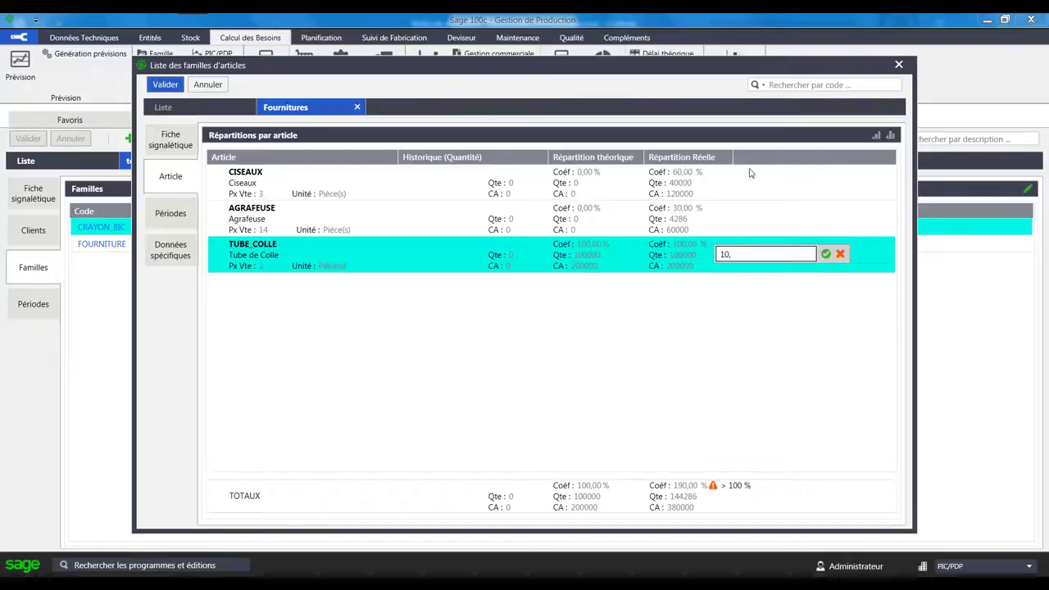
text(,)
click(826, 254)
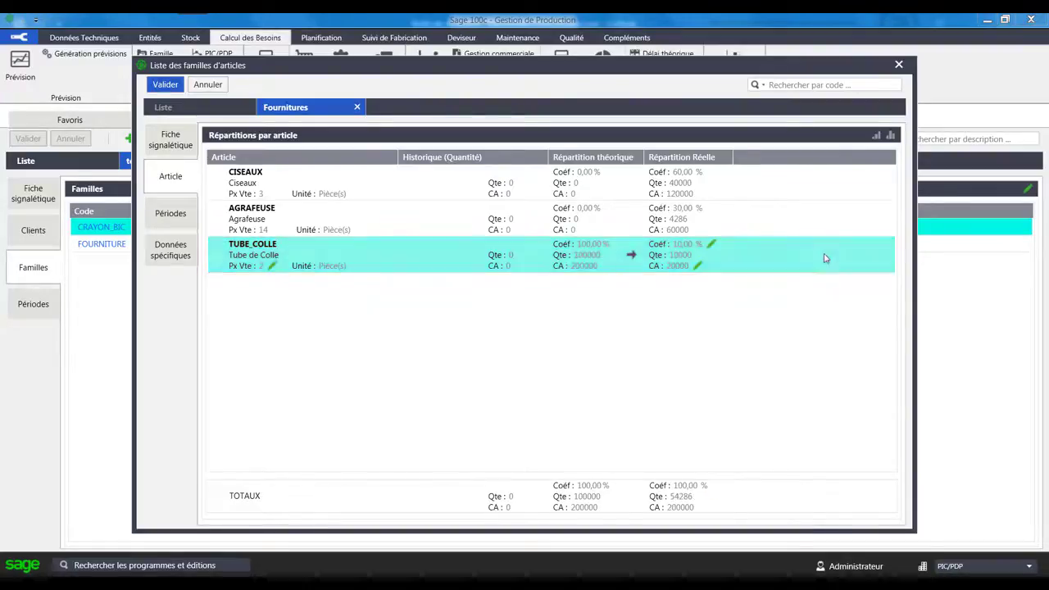
Step: Copy the global theoretical percentages to the real period distribution of the FOURNITURE family and save the family's changes
click(182, 216)
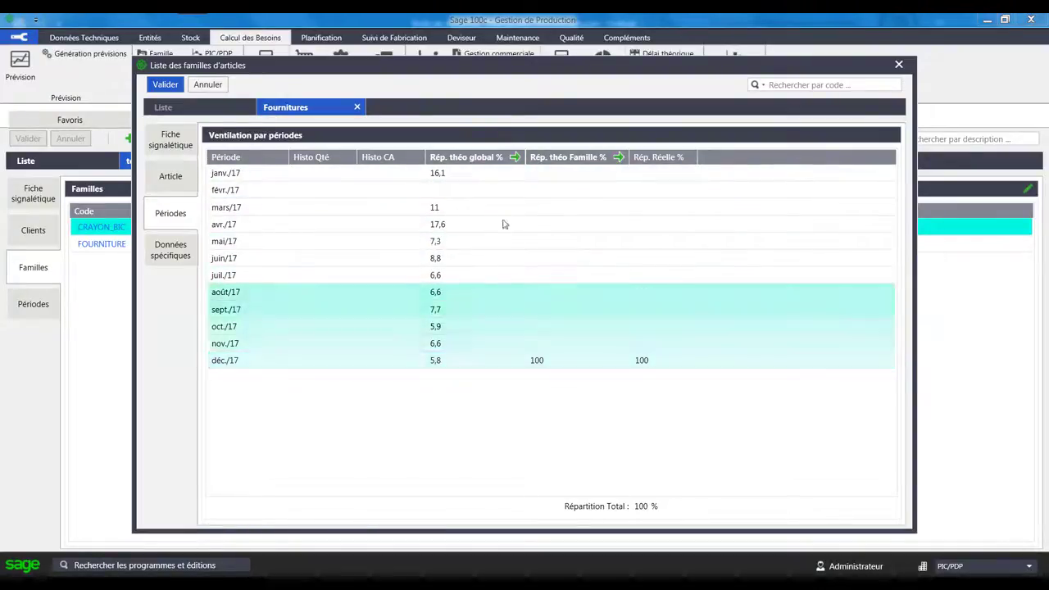
click(515, 156)
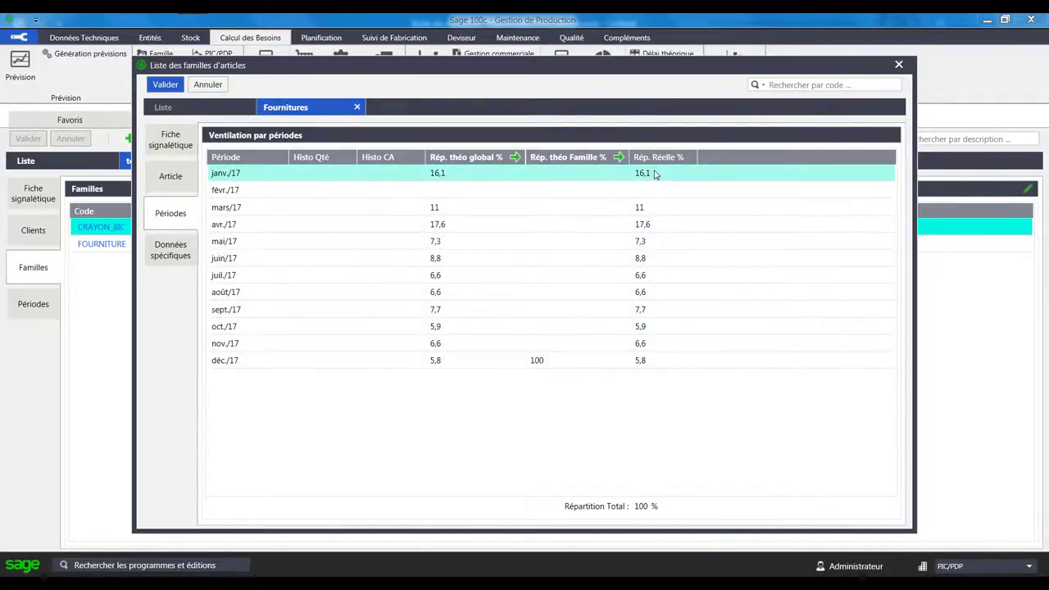
click(165, 85)
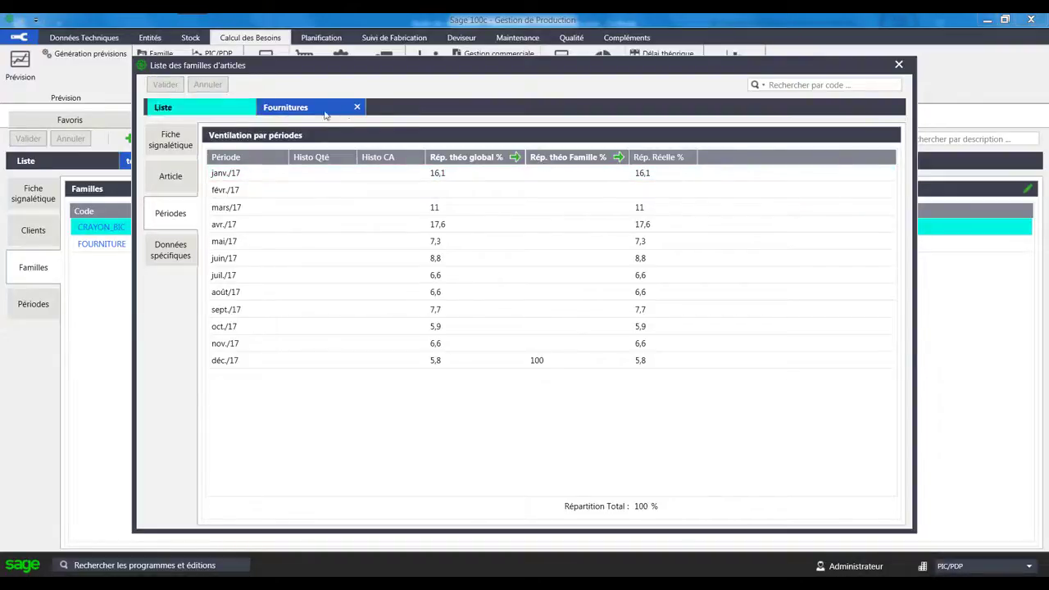
click(900, 66)
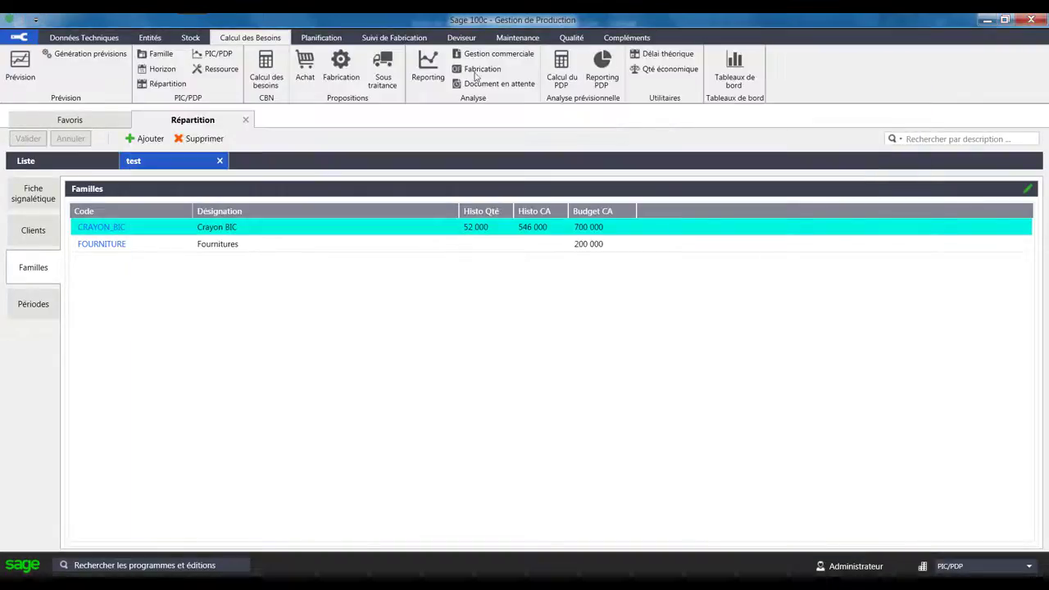
Step: Validate the article distributions and the periods per family, and generate the PIC/PDP from the test distribution
click(33, 193)
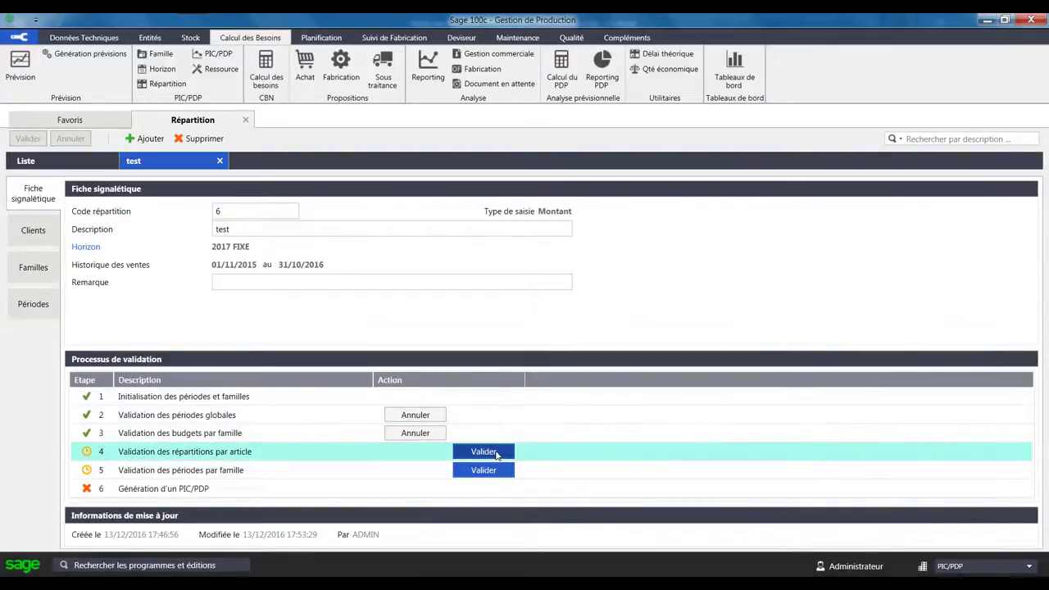
click(482, 451)
click(484, 470)
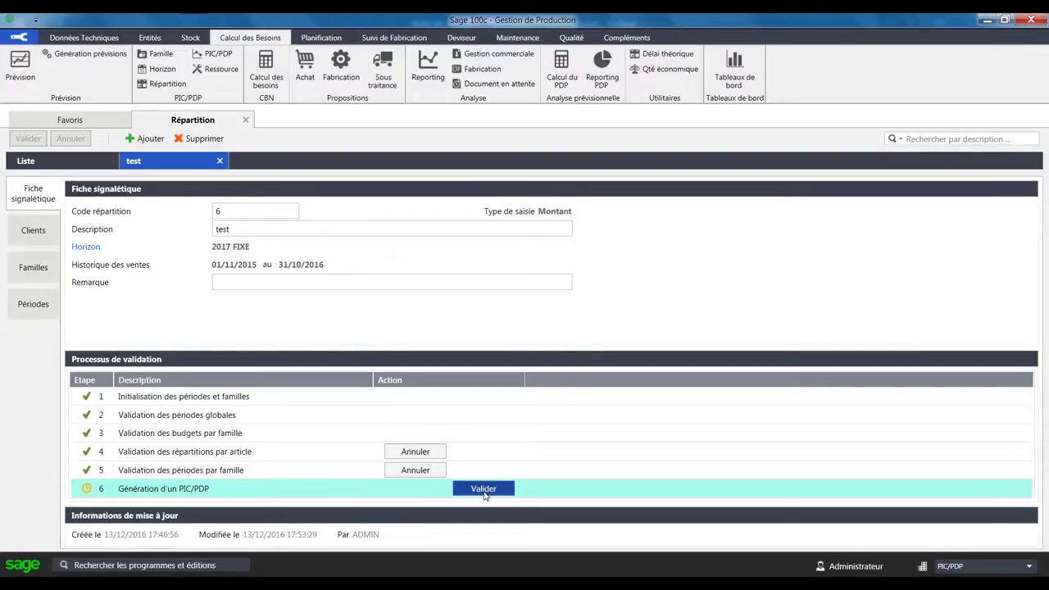
click(484, 491)
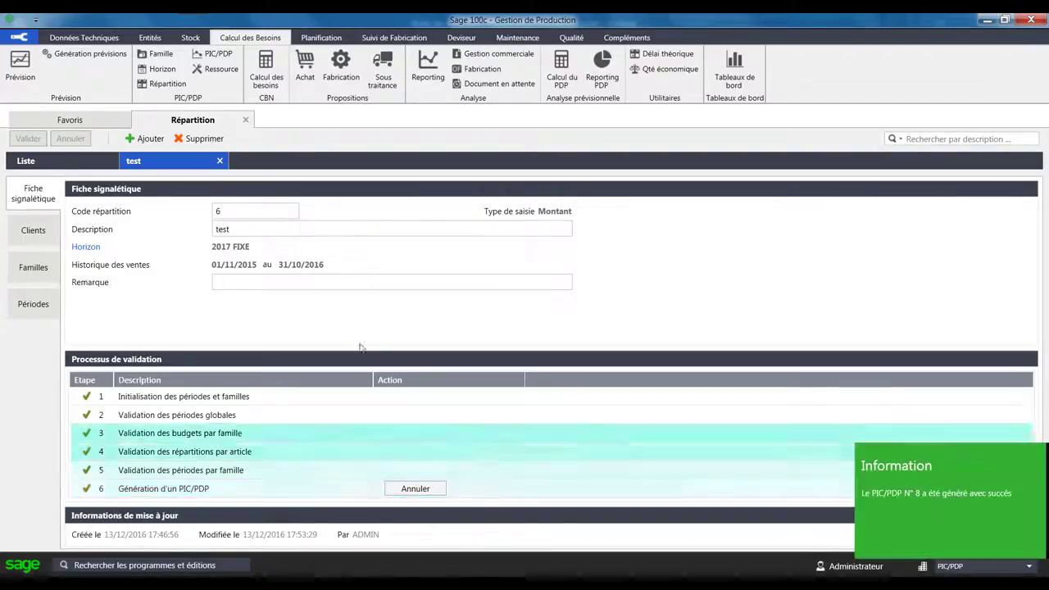
click(245, 120)
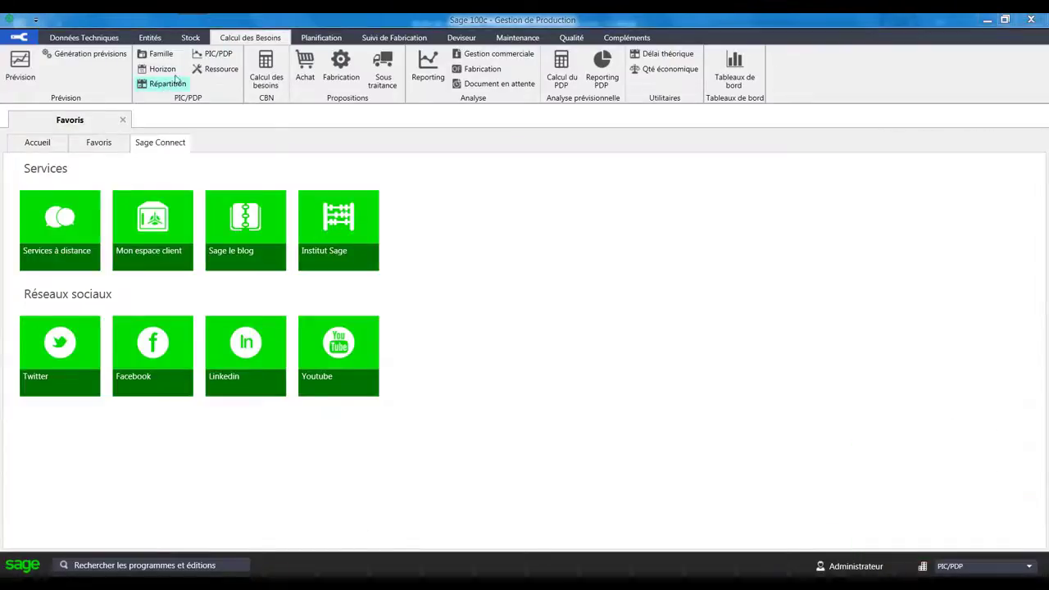
Step: Review the monthly forecasts per article in the generated test PIC/PDP
click(219, 55)
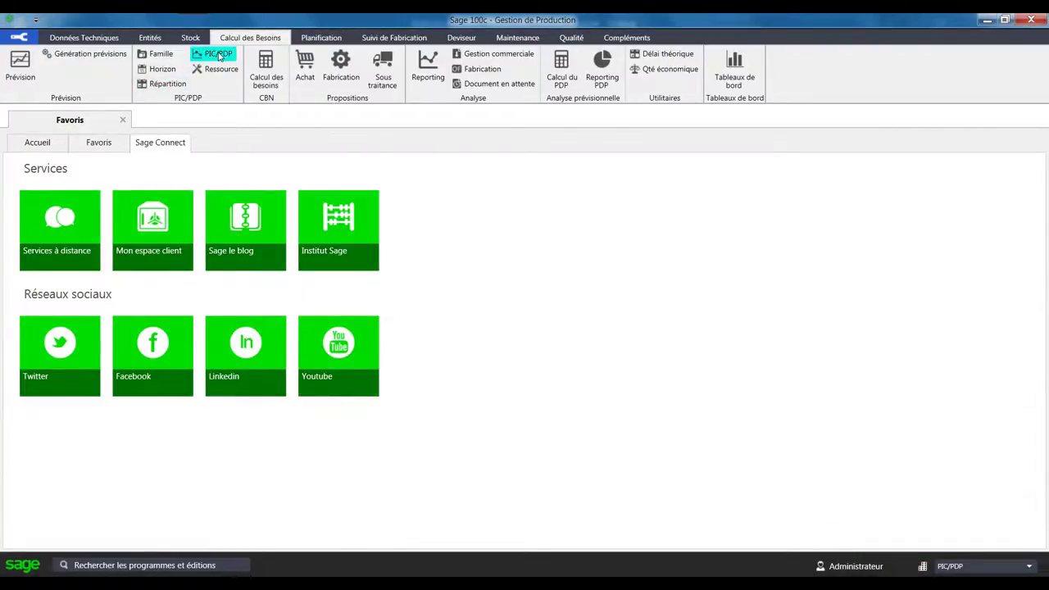
double_click(80, 324)
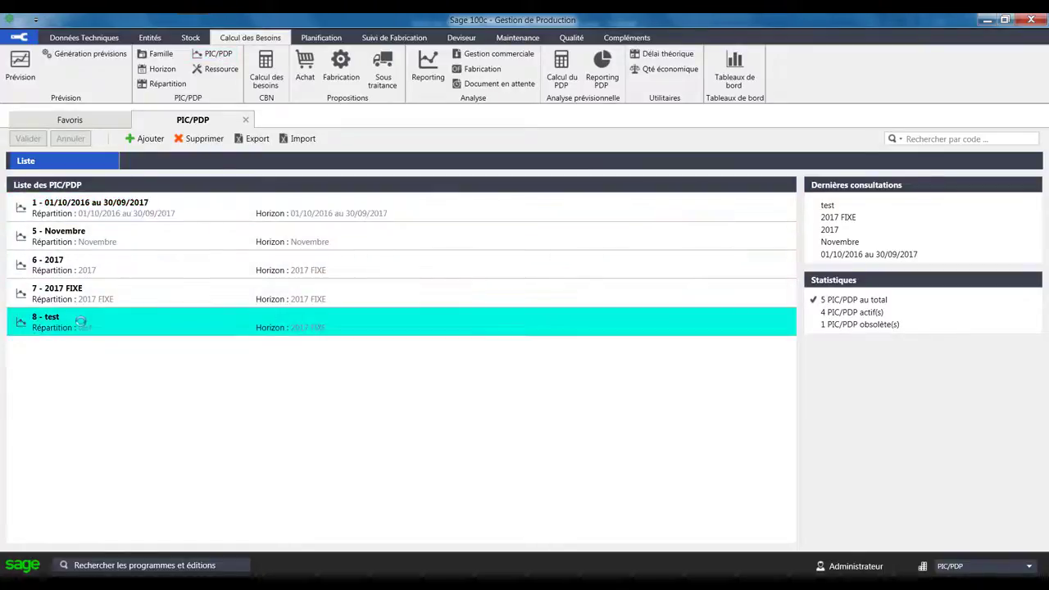
click(36, 232)
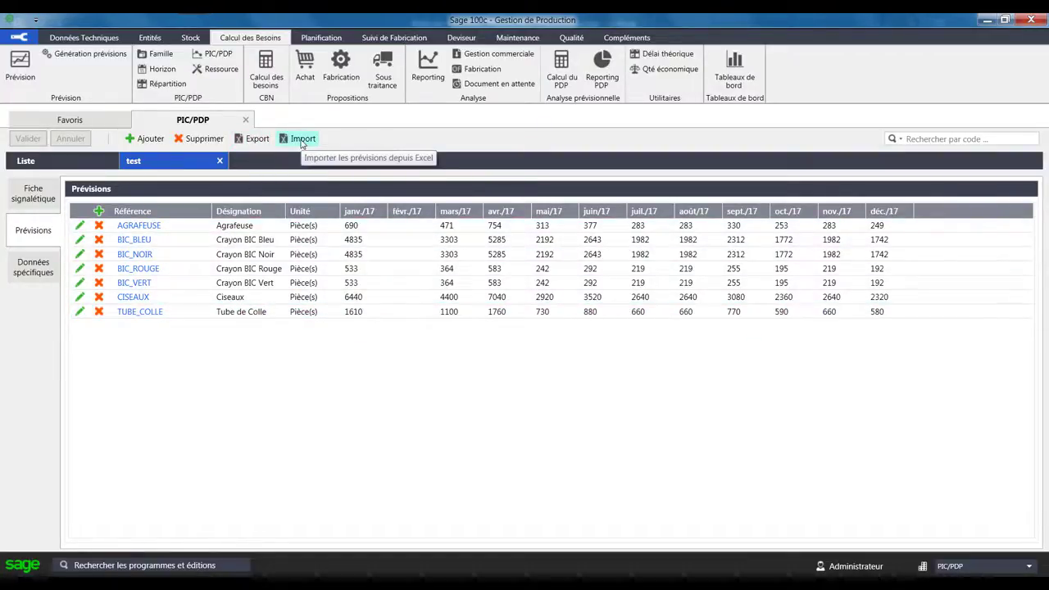
click(245, 120)
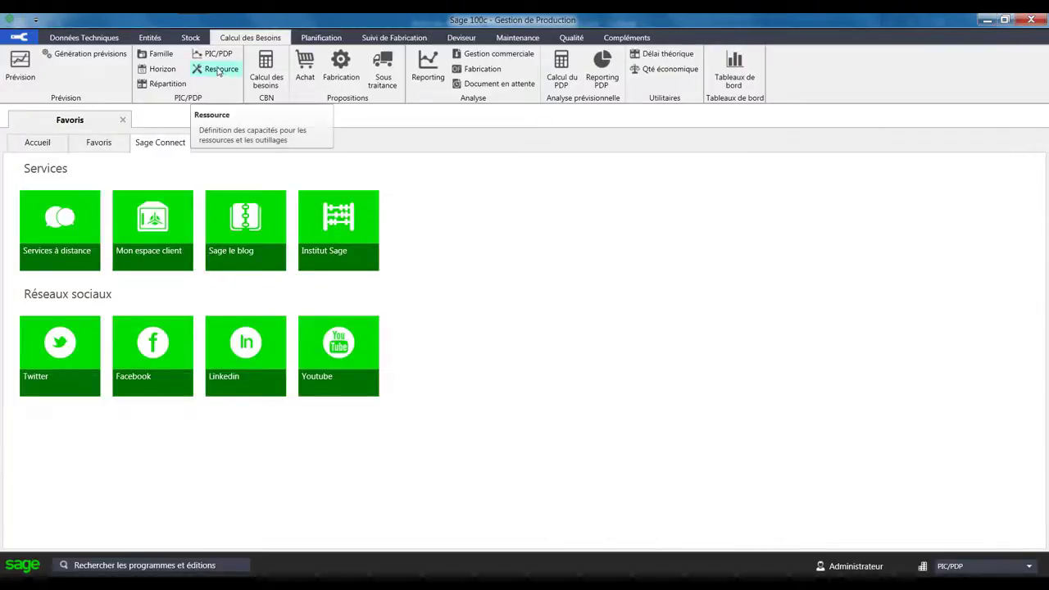
Step: Review the monthly machine capacities of Assemblage and Colle and the personnel category hours in the resource hypothesis "Hypothèse Ressources 35 h/s"
click(219, 78)
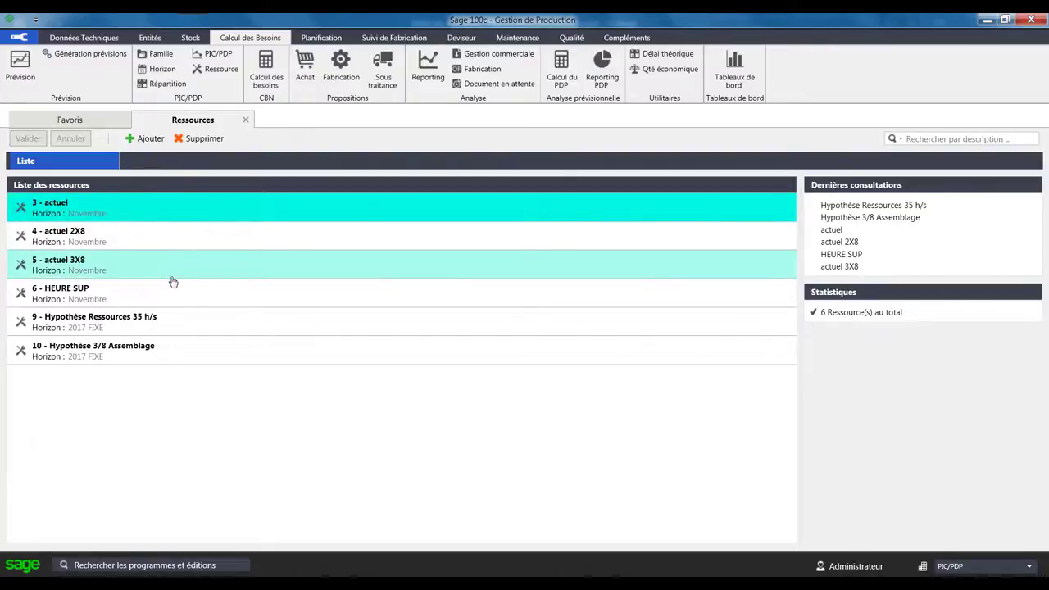
double_click(159, 327)
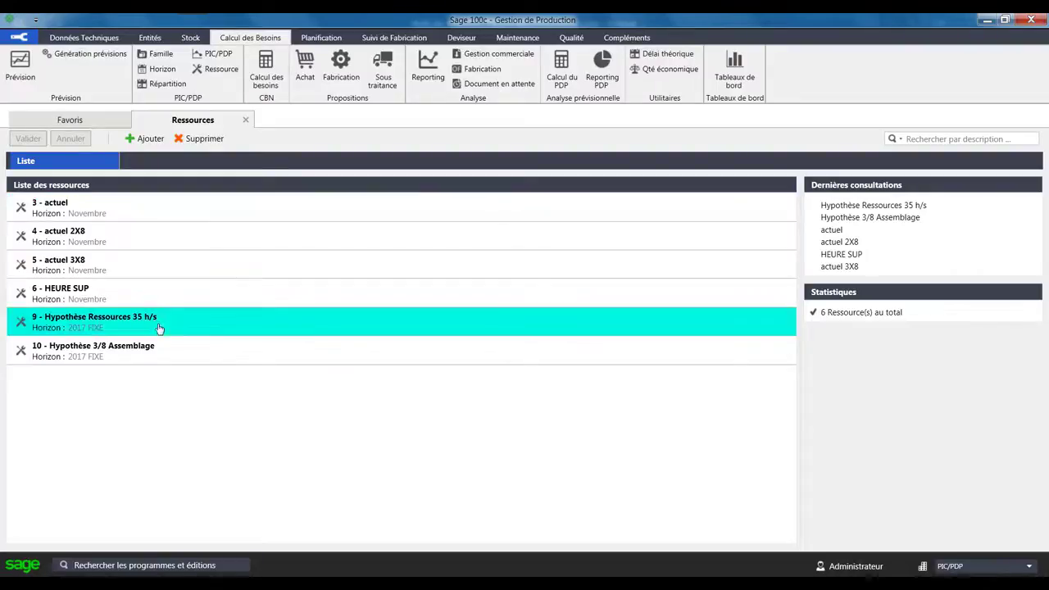
click(37, 230)
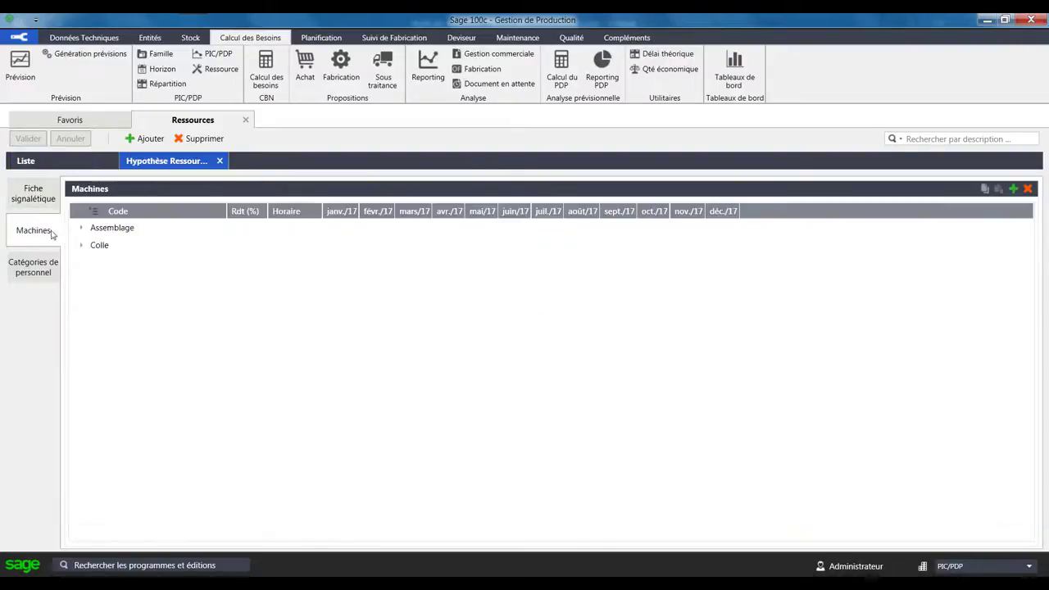
click(81, 228)
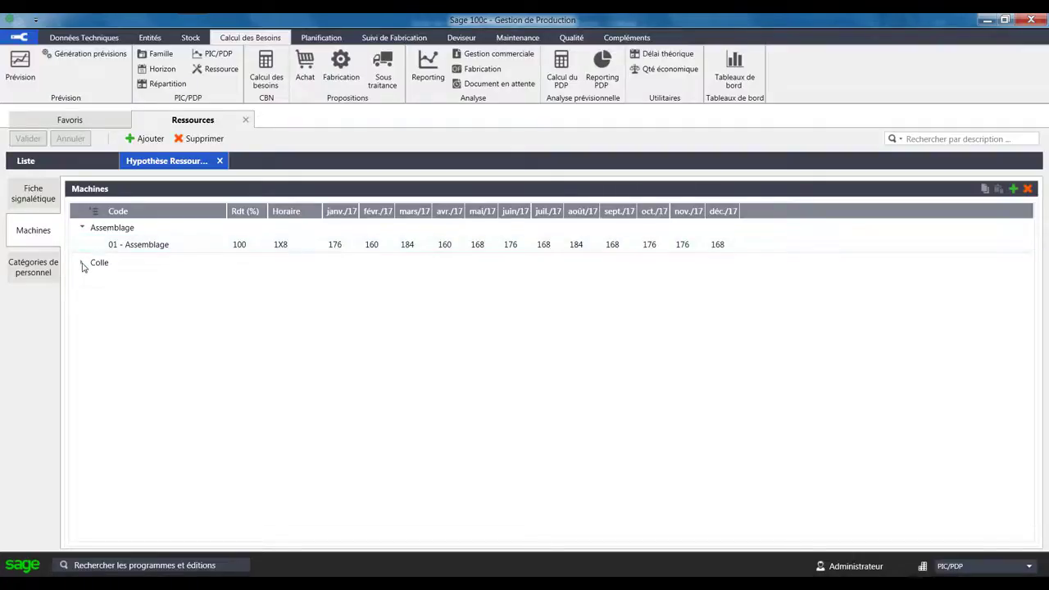
click(81, 262)
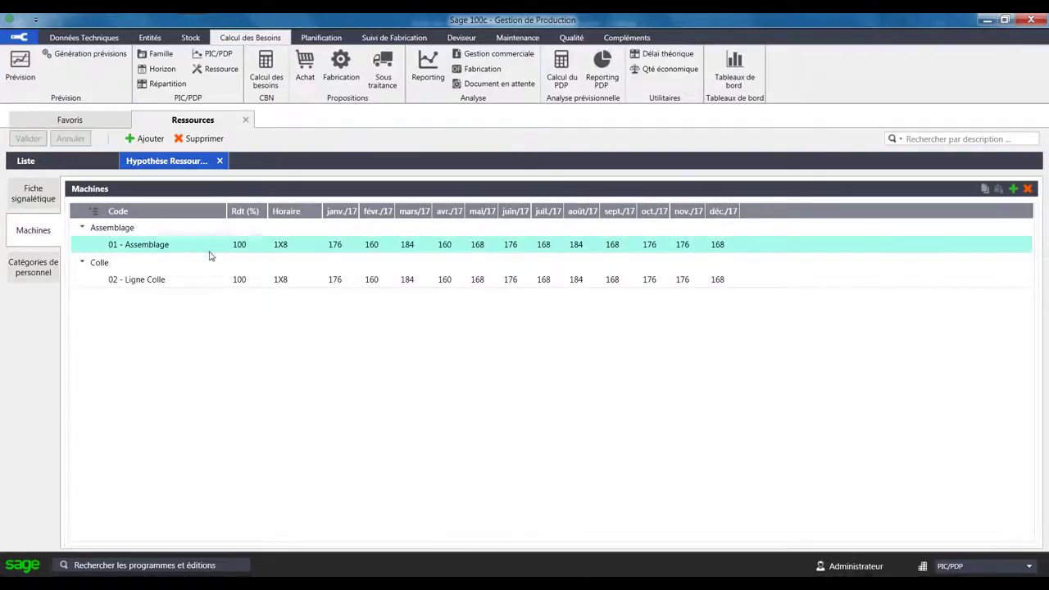
click(57, 264)
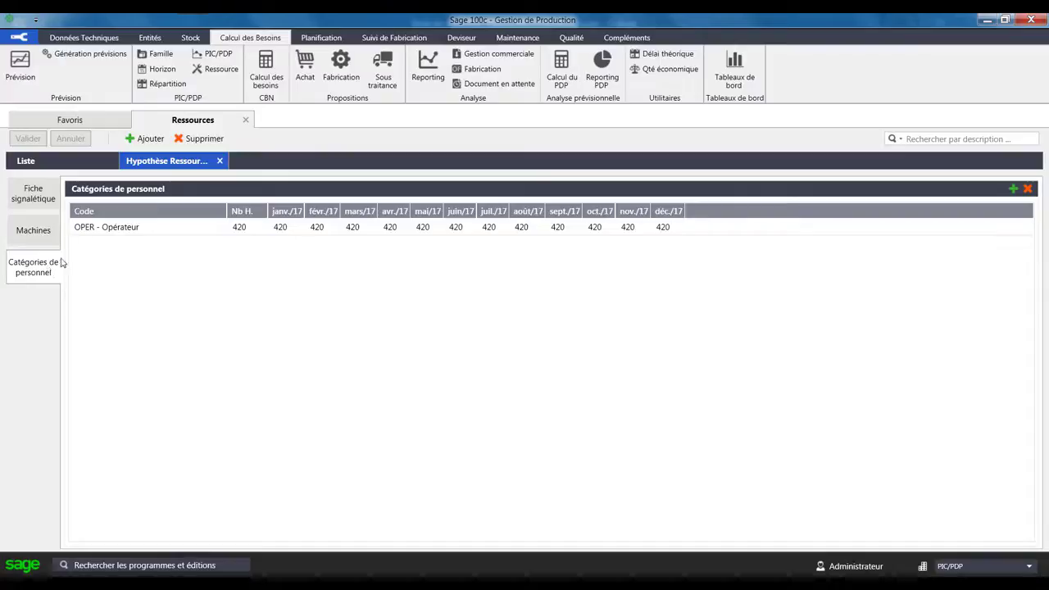
click(362, 236)
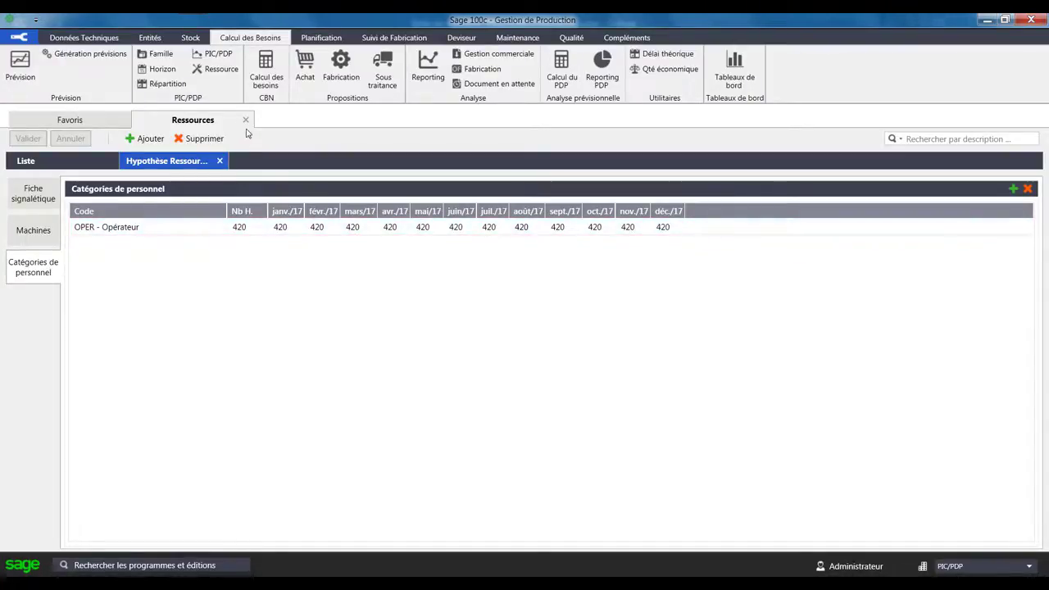
click(245, 121)
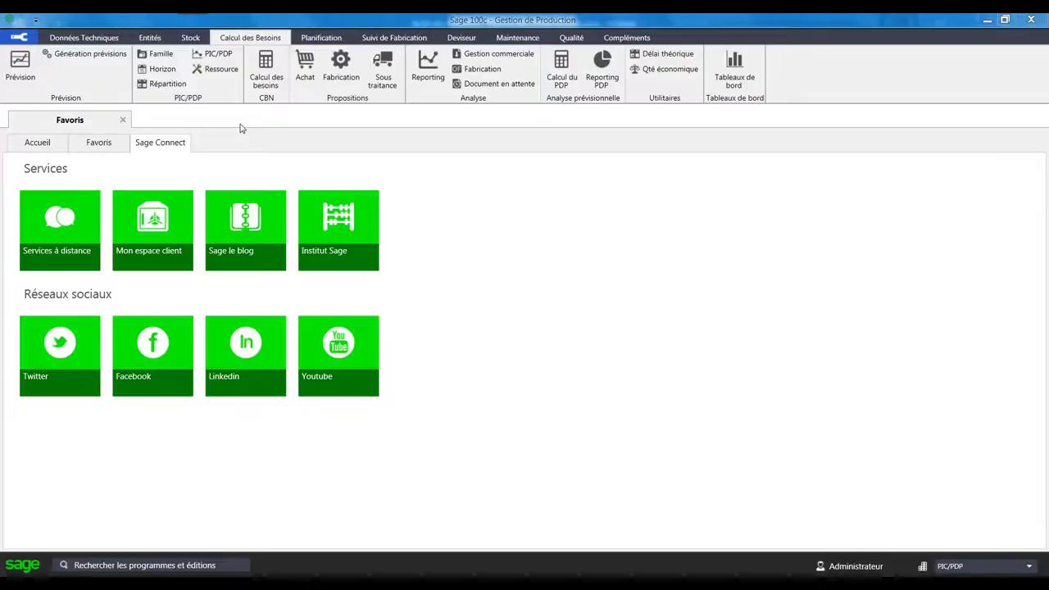
Step: Run the needs calculation with the order forecasts and PDP instance 2017, and calculate the PDP with the resource "Hypothèse Ressources 35 h/s"
click(266, 72)
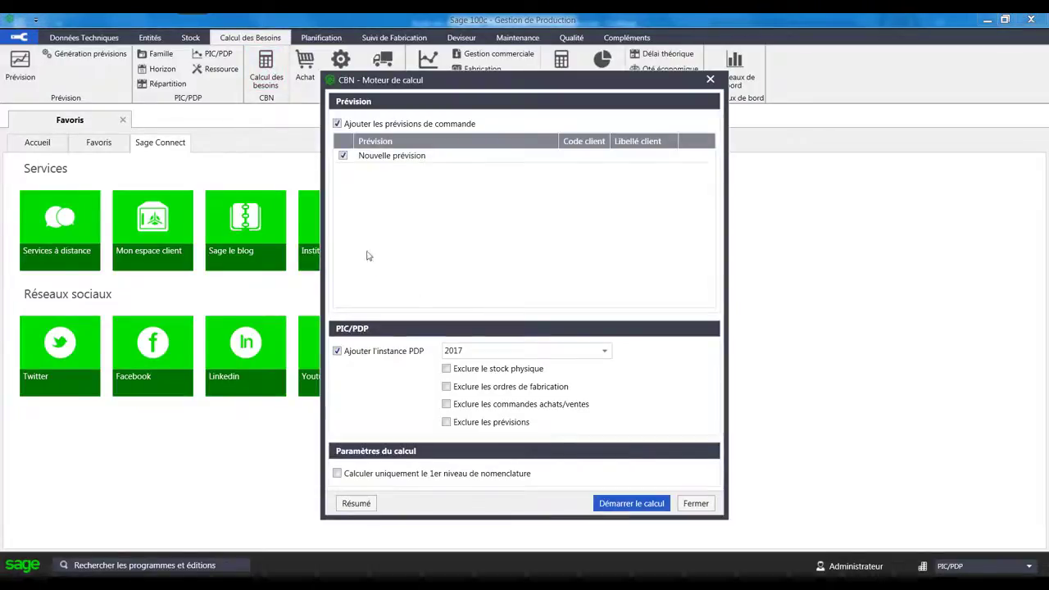
click(610, 500)
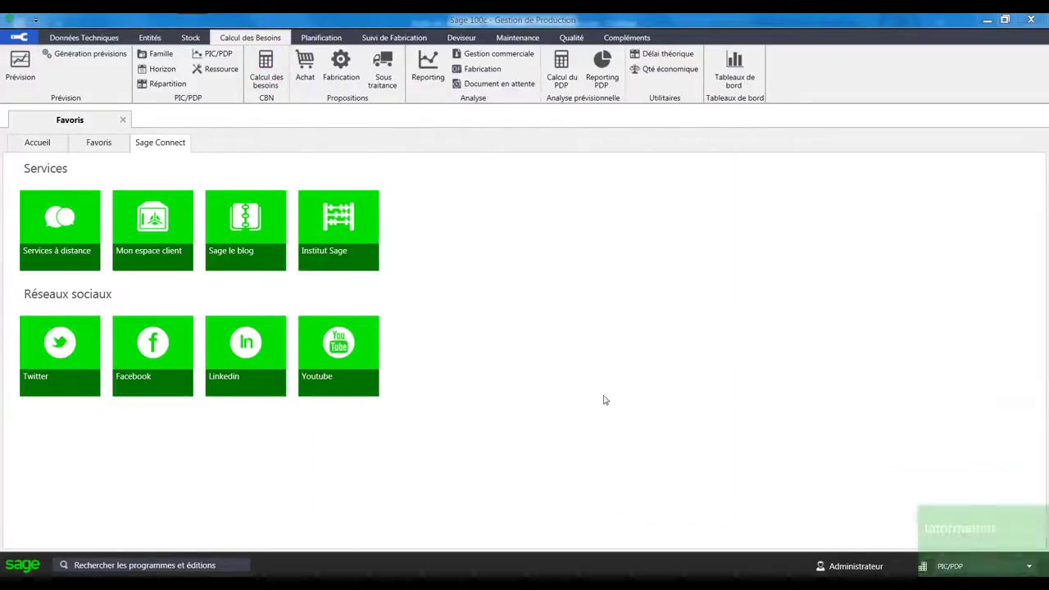
click(561, 70)
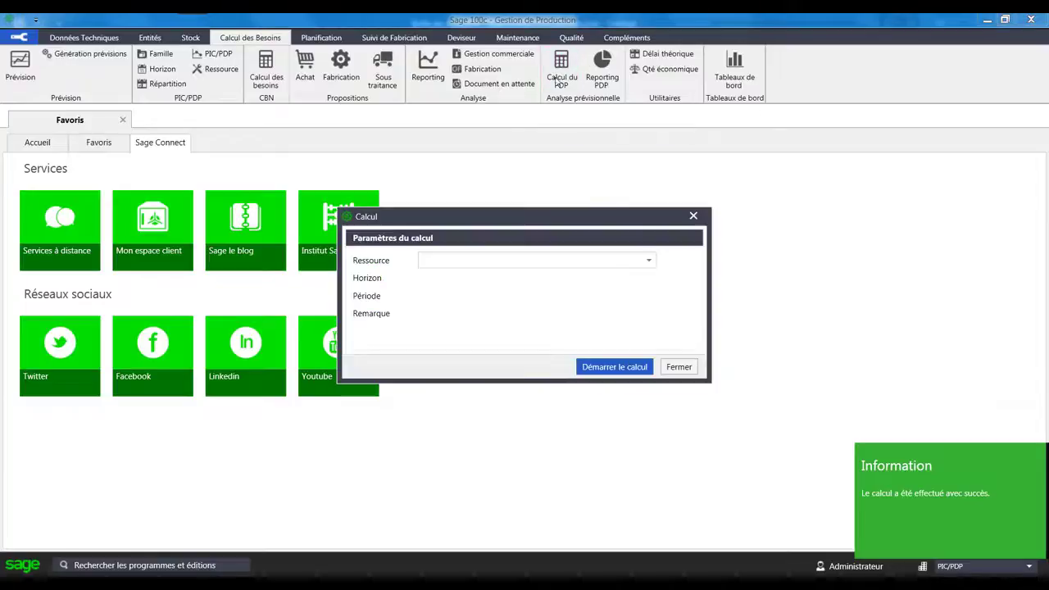
click(648, 262)
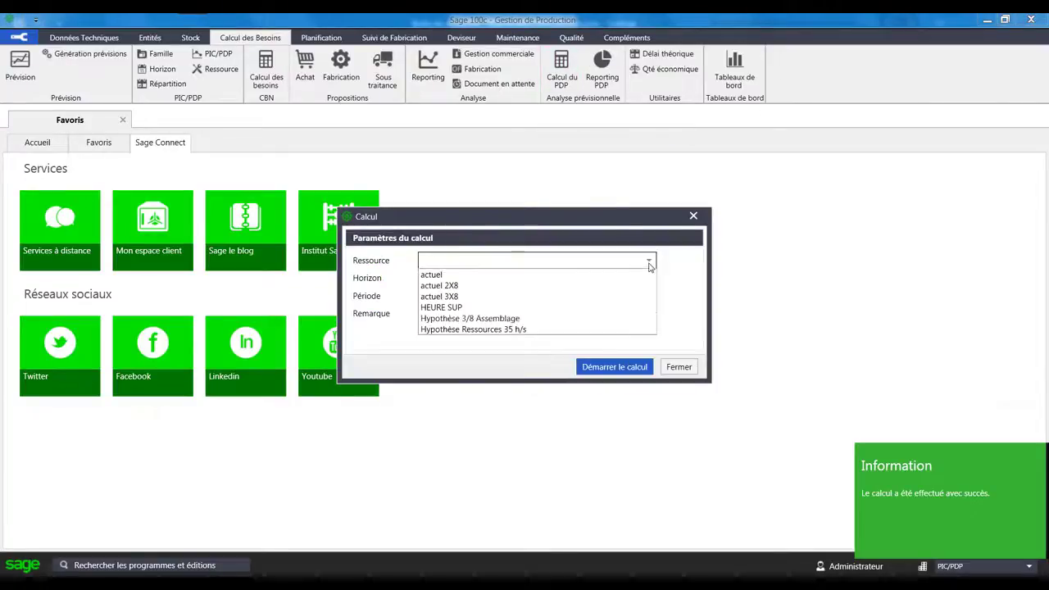
click(514, 329)
click(622, 367)
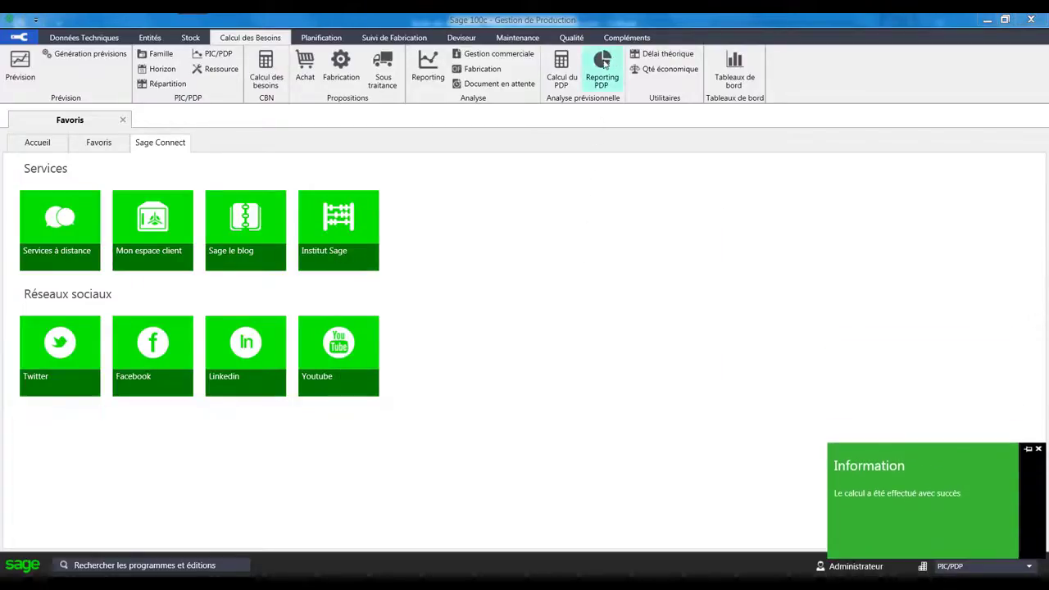
Step: Examine the PDP reporting for the 35 h/s hypothesis: purchases, labour and load overview, plus the monthly load/capacity chart of machine 01 - Assemblage
click(602, 66)
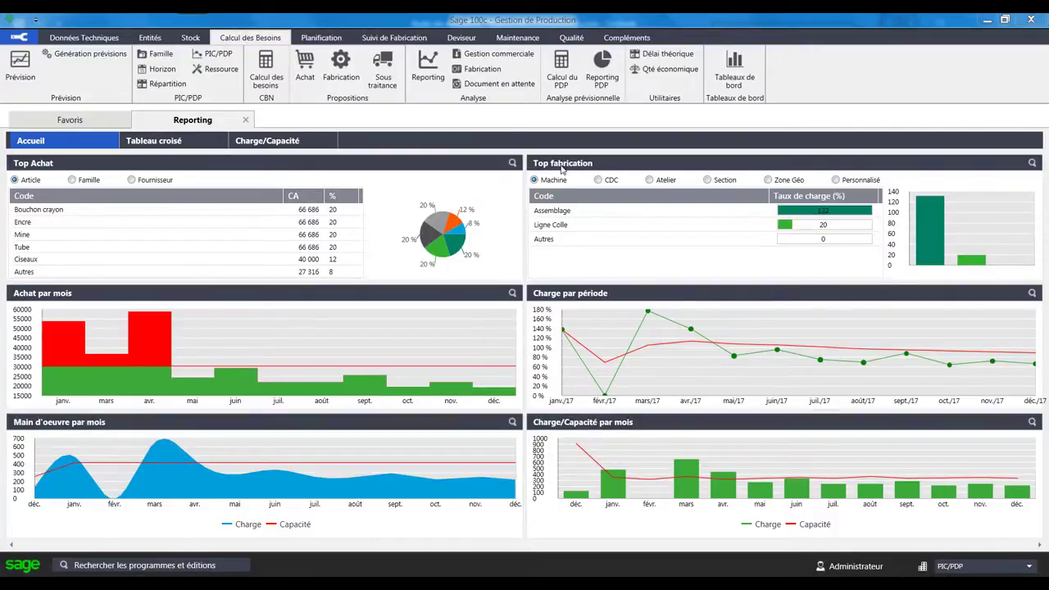
mouse_move(66, 339)
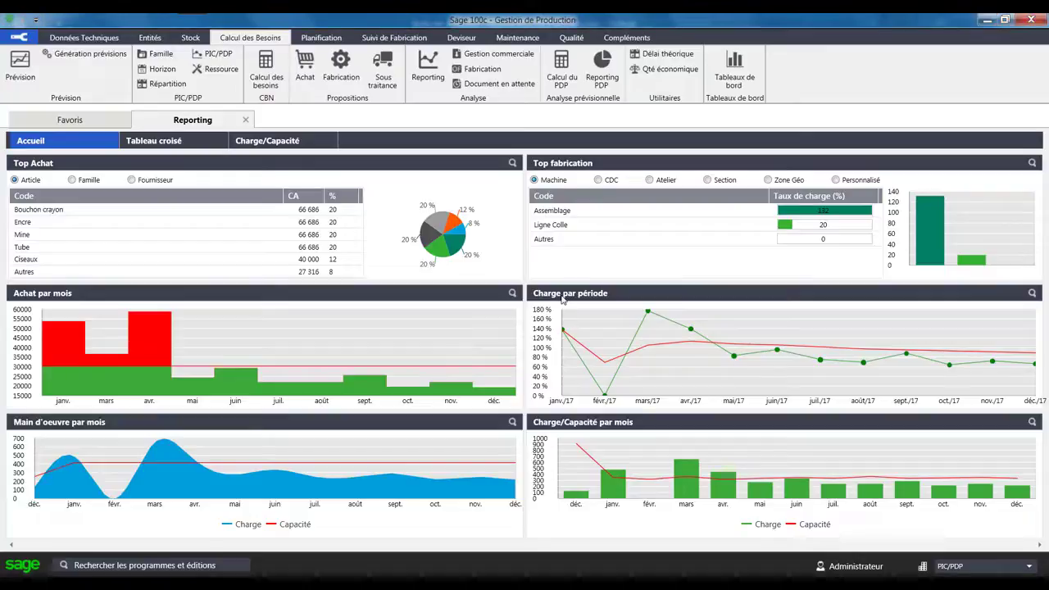
mouse_move(70, 479)
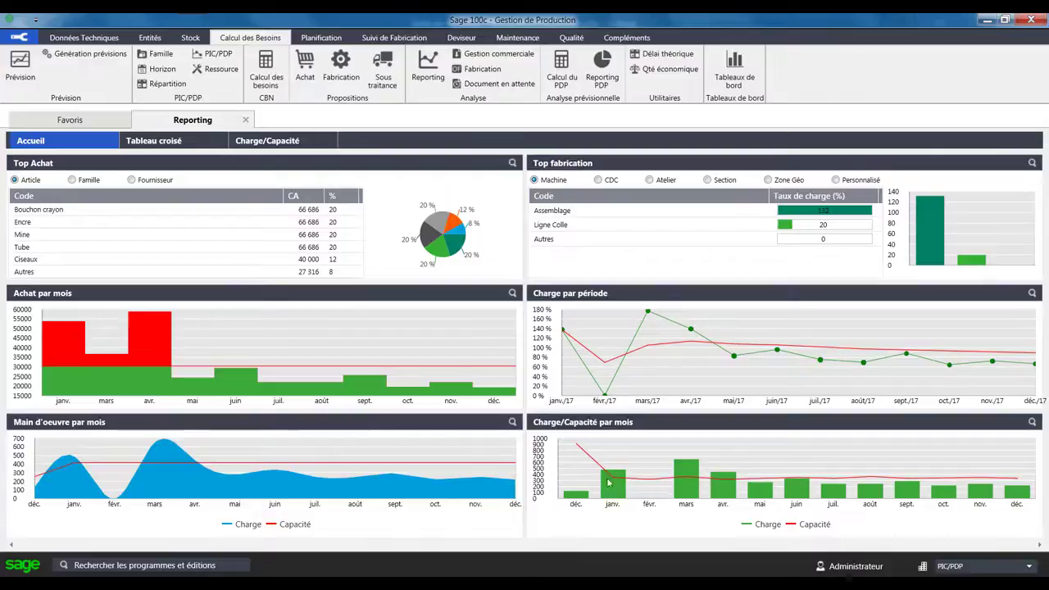
click(262, 142)
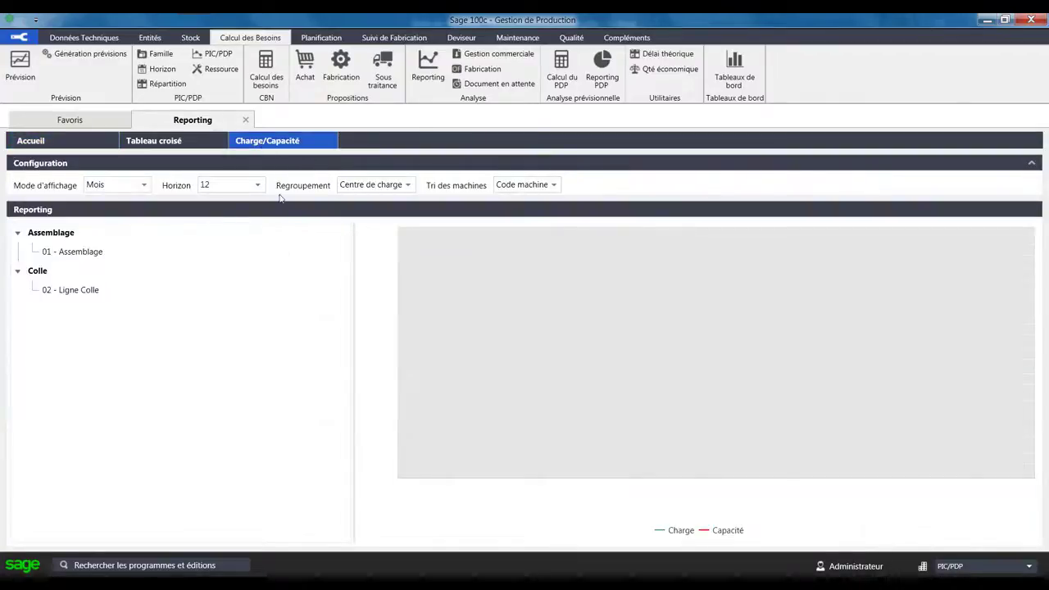
click(74, 254)
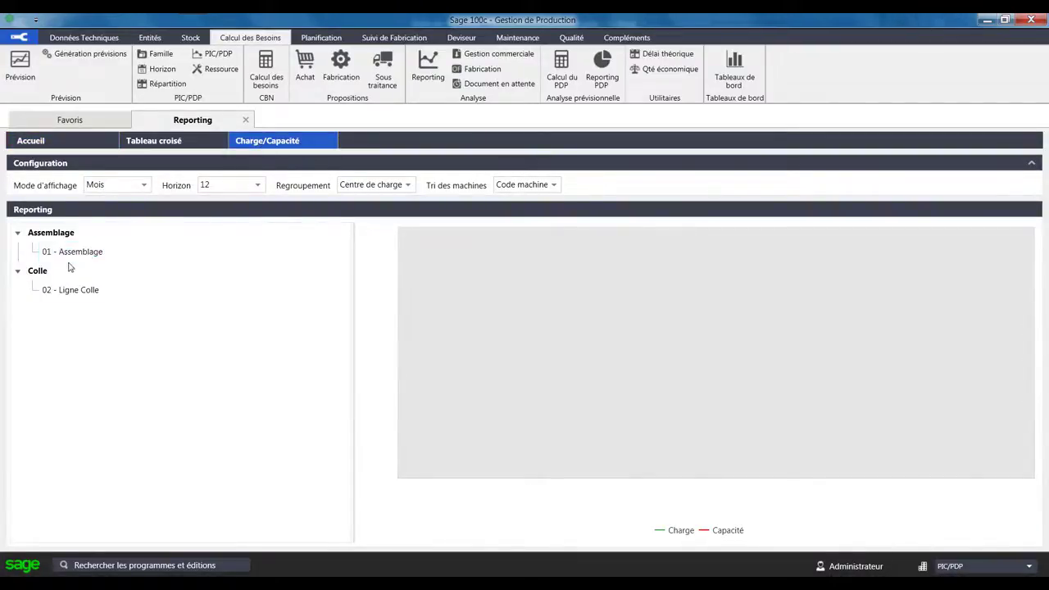
click(79, 253)
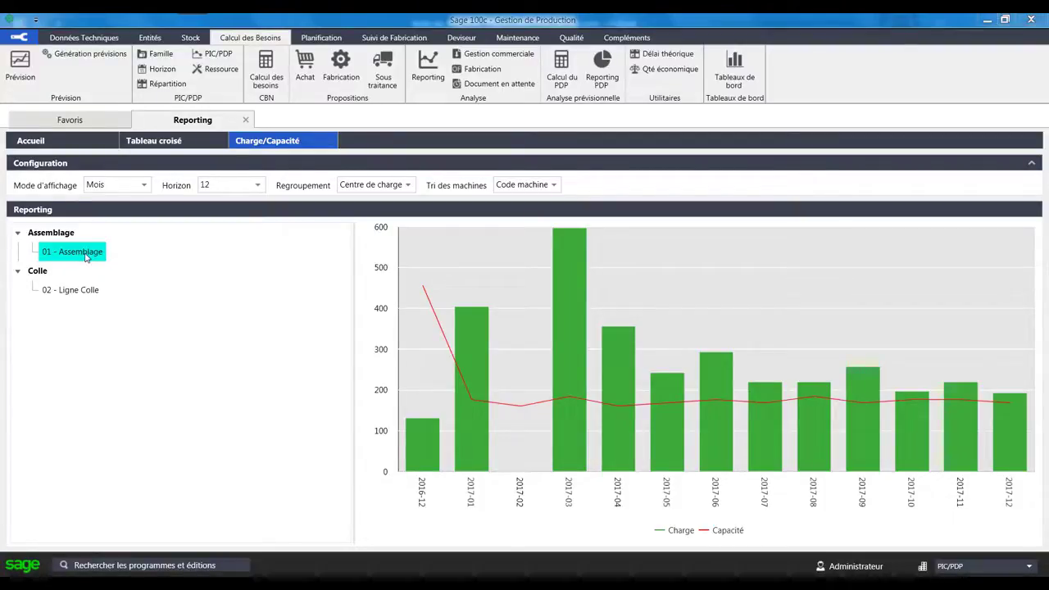
click(90, 142)
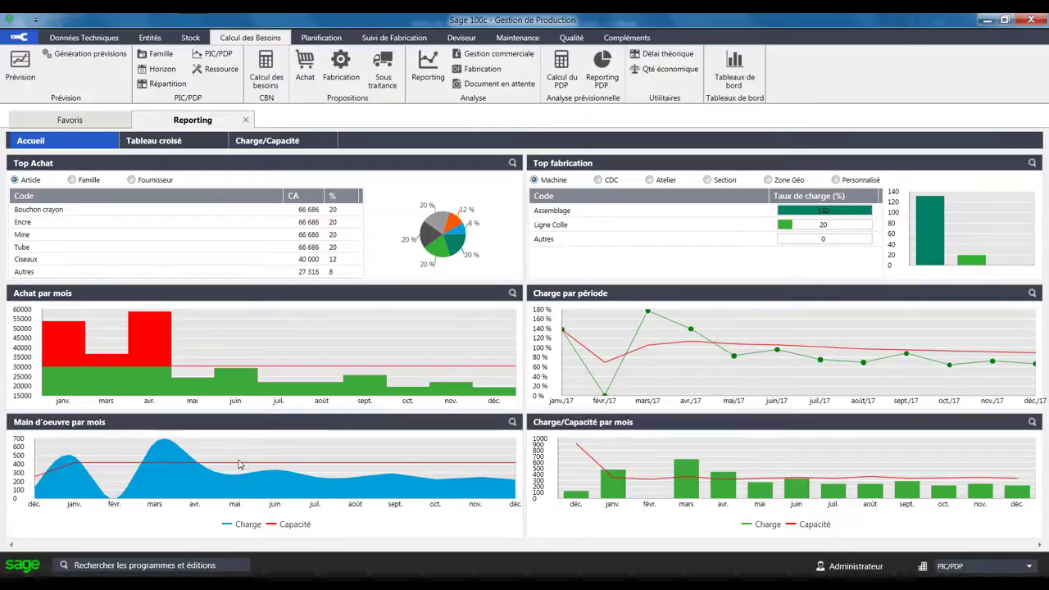
click(245, 119)
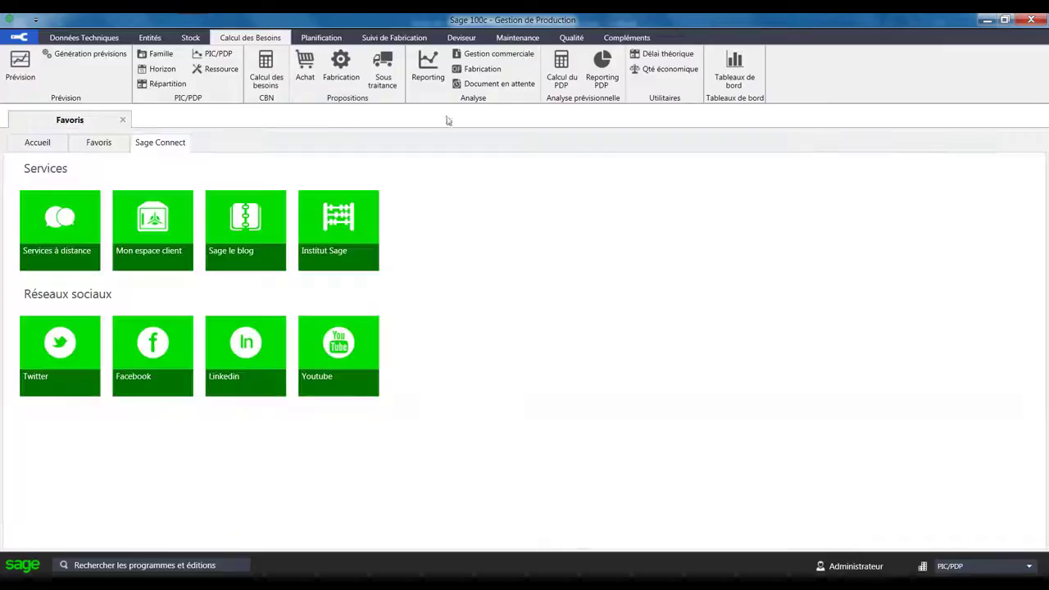
Step: Recalculate the PDP with the resource "Hypothèse 3/8 Assemblage"
click(561, 70)
click(649, 261)
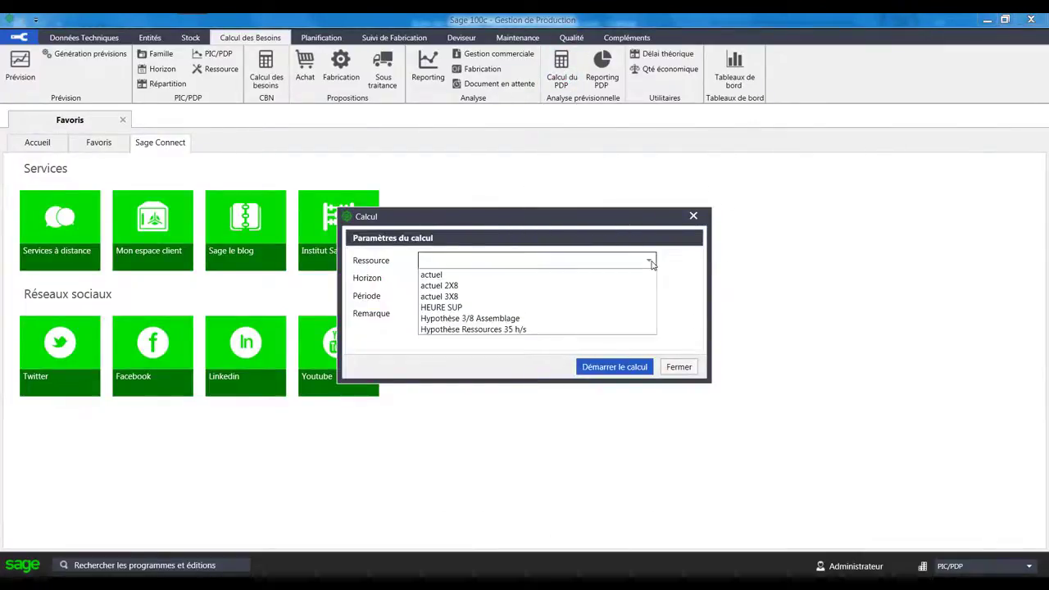
click(479, 319)
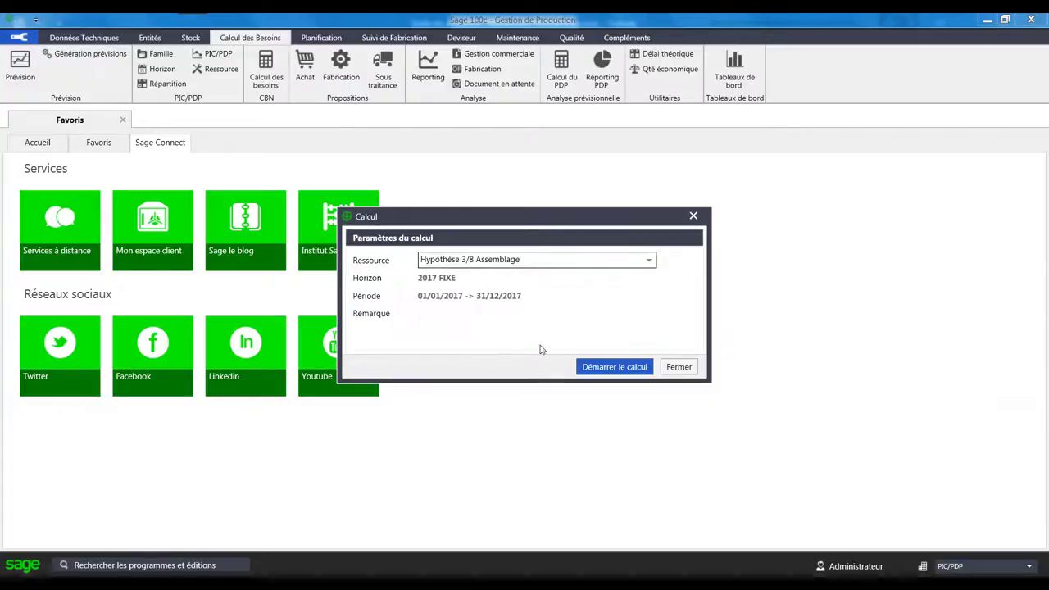
click(600, 368)
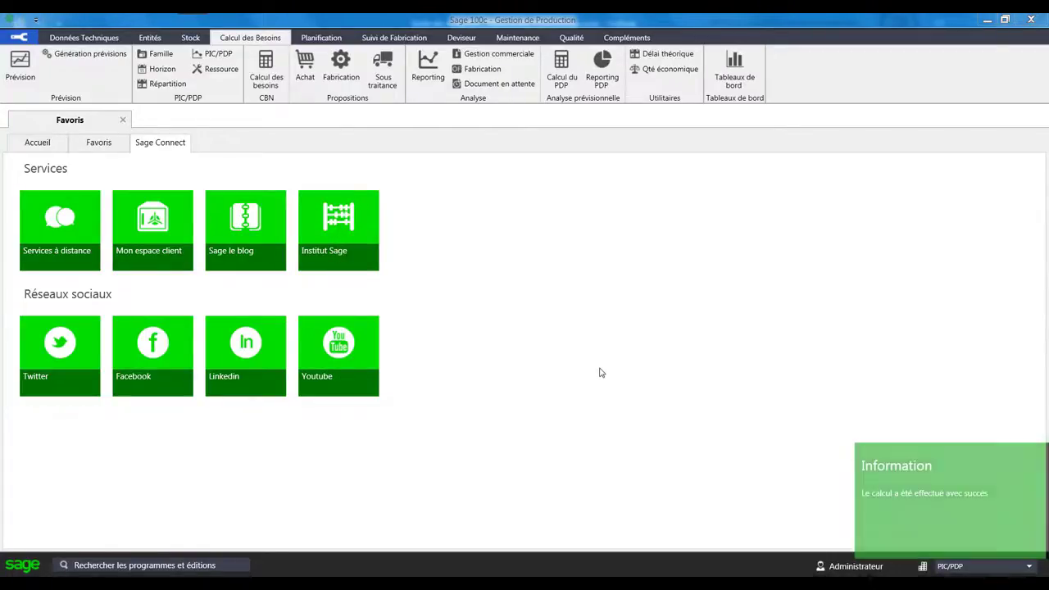
Step: Examine the PDP reporting for the 3/8 Assemblage hypothesis, comparing load with capacity for machine 01 - Assemblage and in the overview charts
click(595, 82)
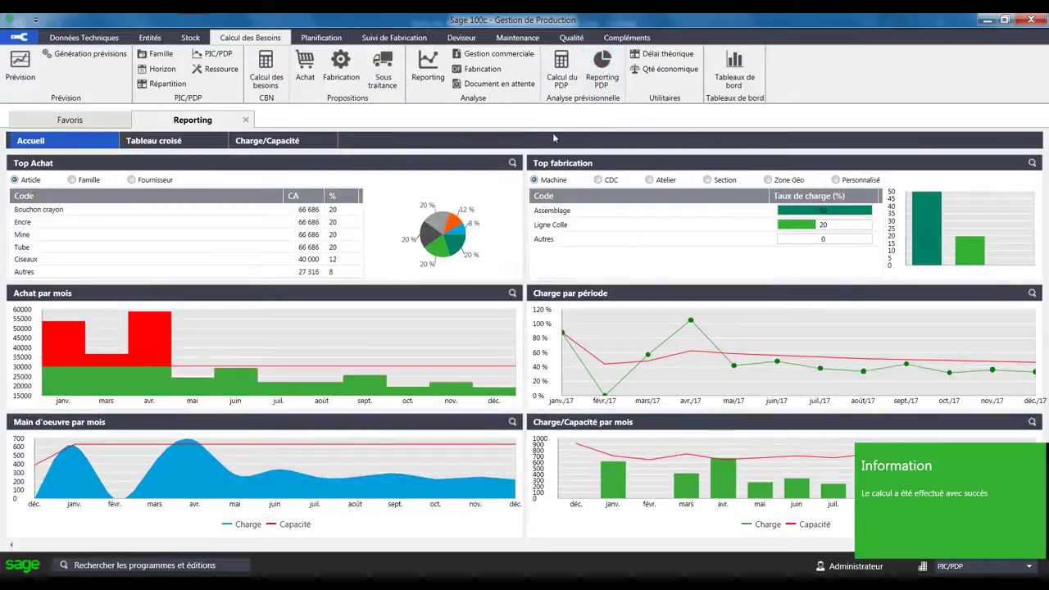
click(283, 146)
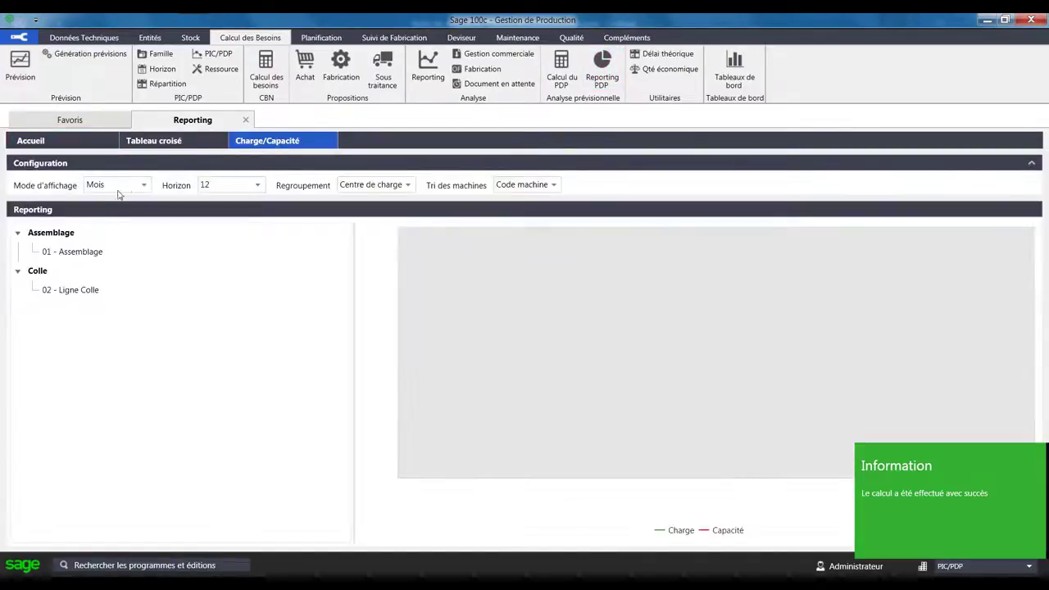
click(66, 257)
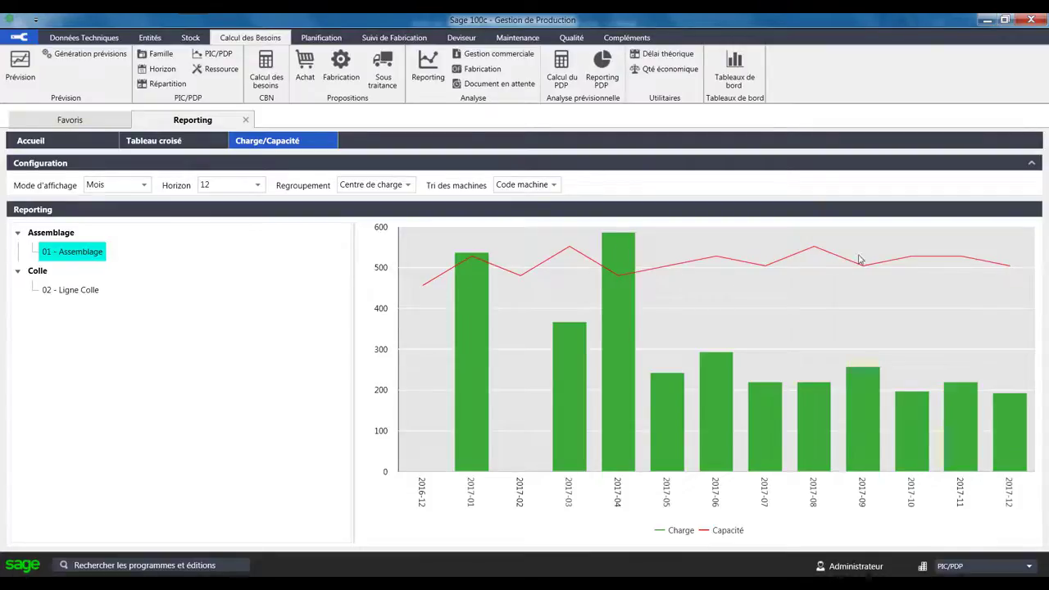
mouse_move(621, 256)
mouse_move(459, 262)
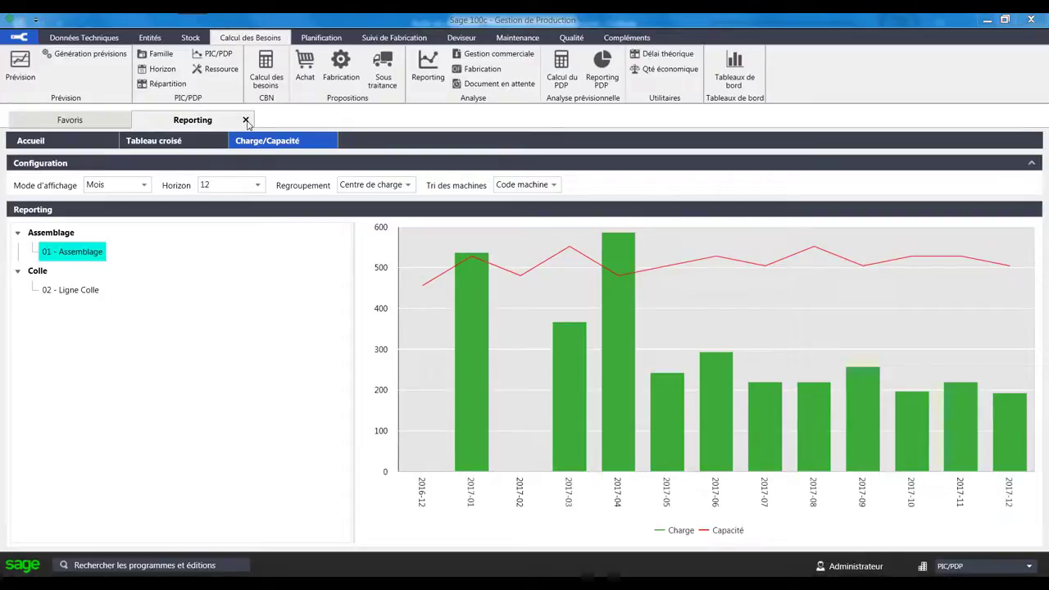
click(79, 146)
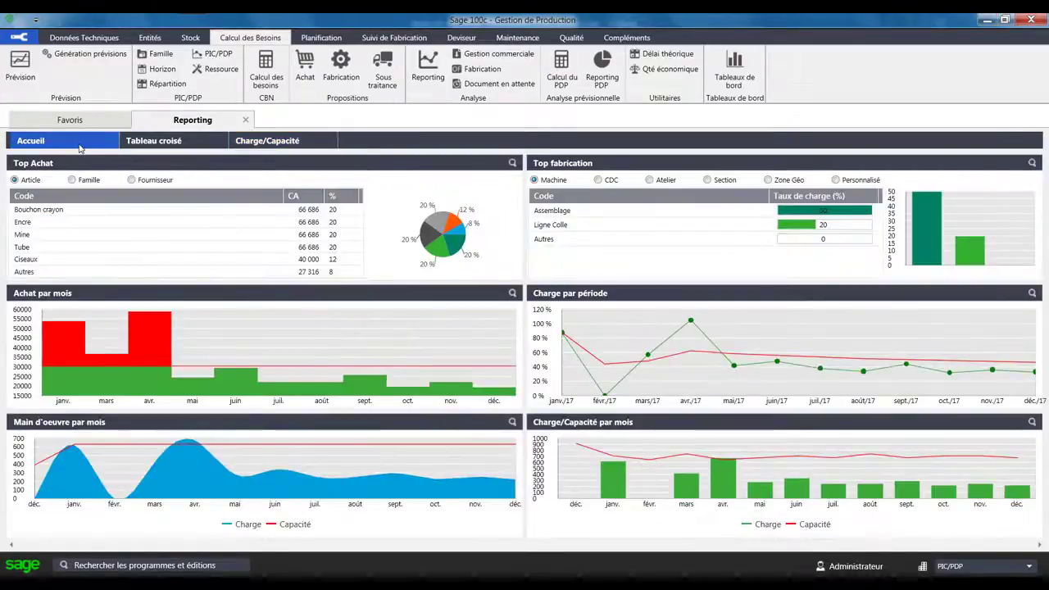